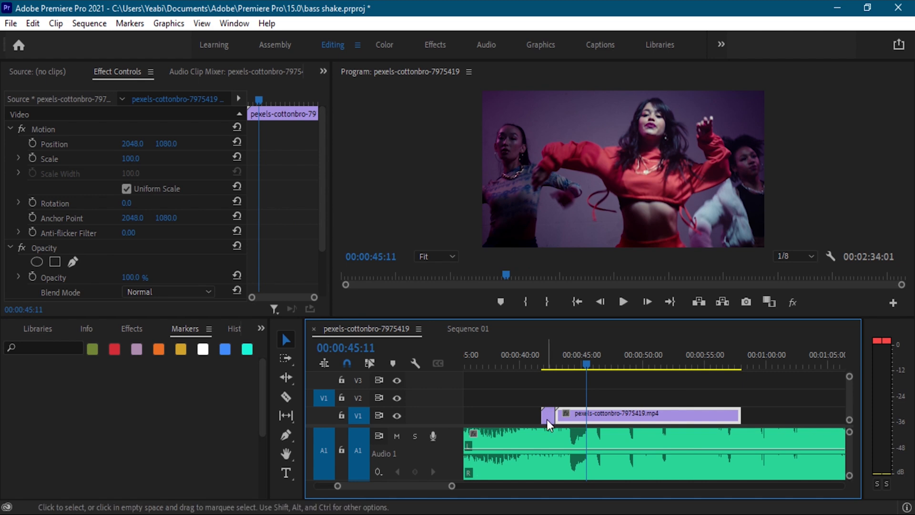
# Delete the short clip fragment ahead of the dance clip on V1 and move the playhead to 00:00:42:16.
pyautogui.click(548, 415)
pyautogui.press('Delete')
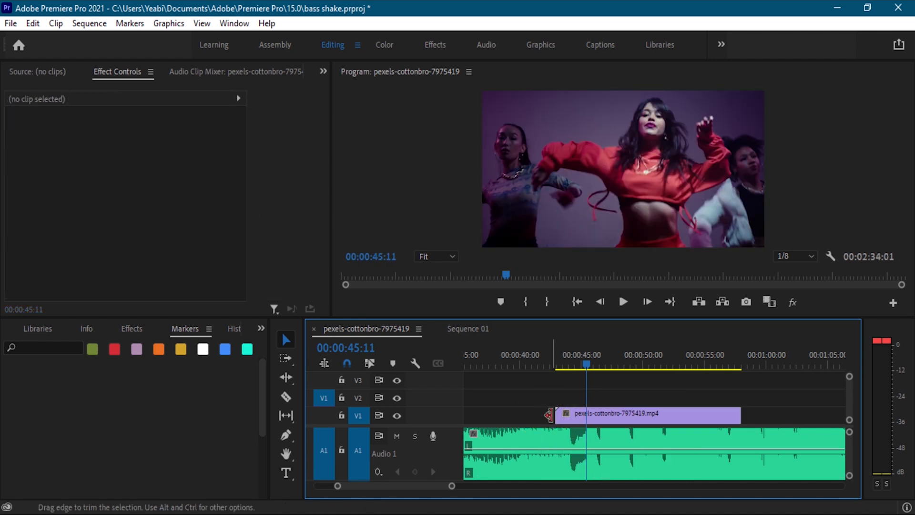
pyautogui.moveTo(583, 370)
pyautogui.mouseDown()
pyautogui.moveTo(557, 371)
pyautogui.moveTo(582, 377)
pyautogui.mouseUp()
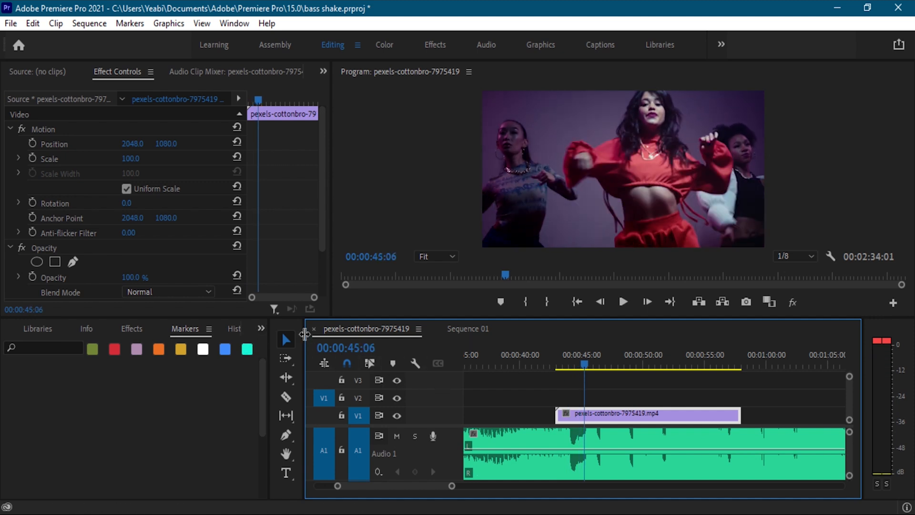
pyautogui.click(133, 323)
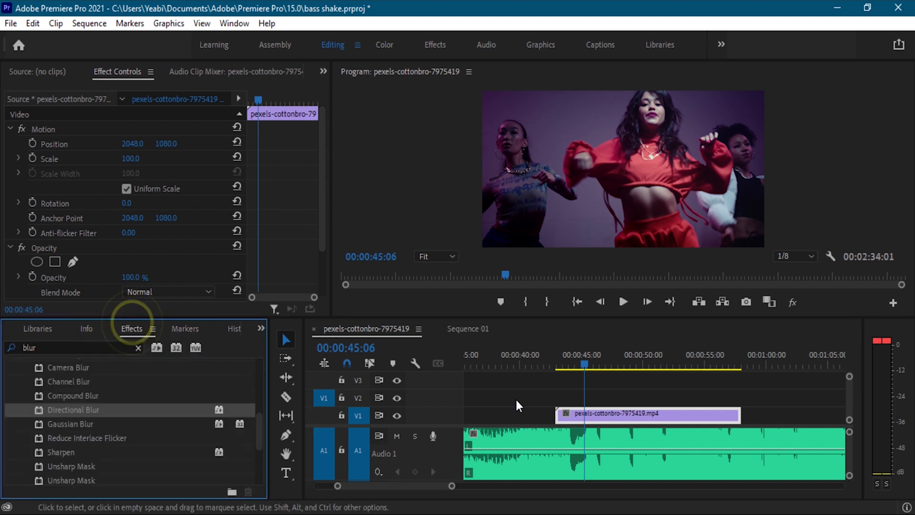
pyautogui.click(507, 393)
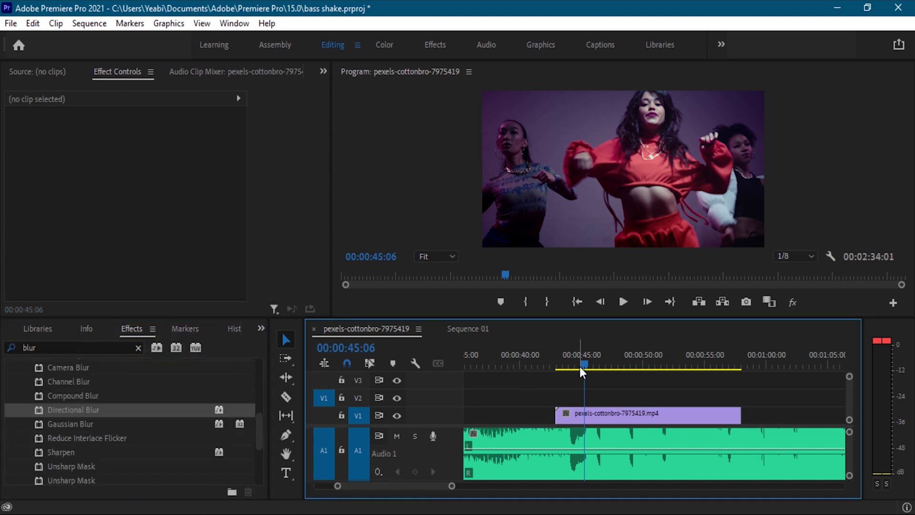
pyautogui.moveTo(580, 367); pyautogui.dragTo(552, 367)
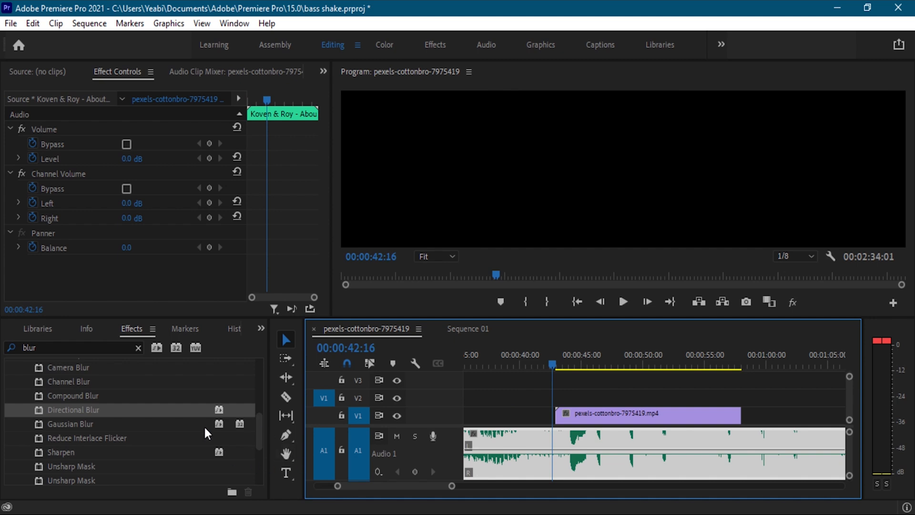
# Create a new adjustment layer in the bass shake project with the default 4096 x 2160, 25 fps video settings.
pyautogui.click(261, 329)
pyautogui.click(292, 363)
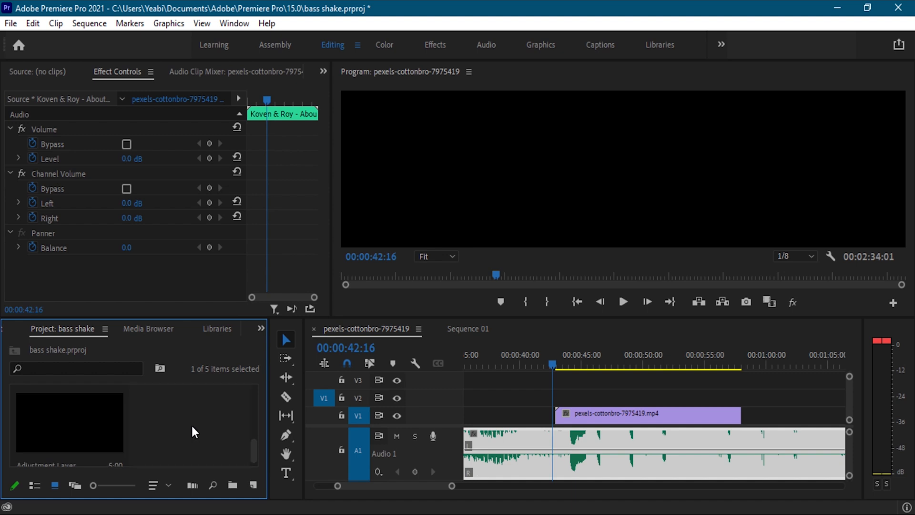
pyautogui.click(254, 485)
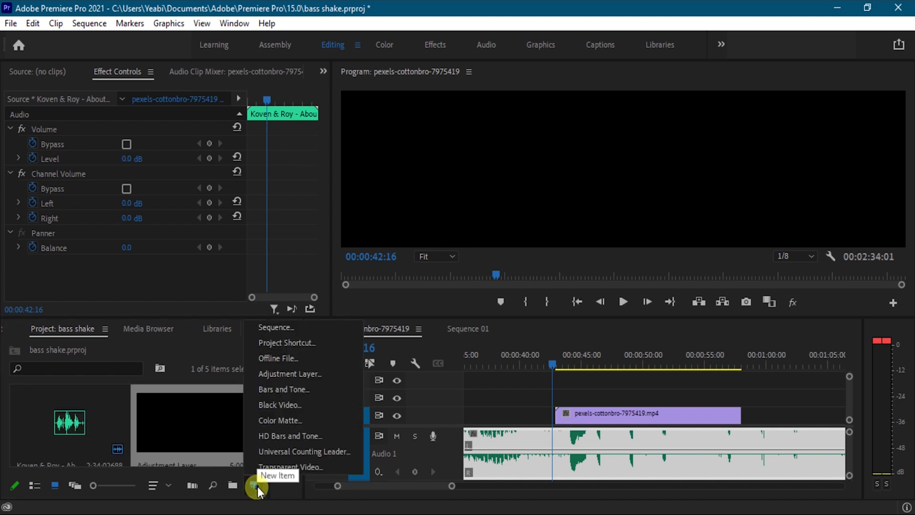
pyautogui.click(315, 377)
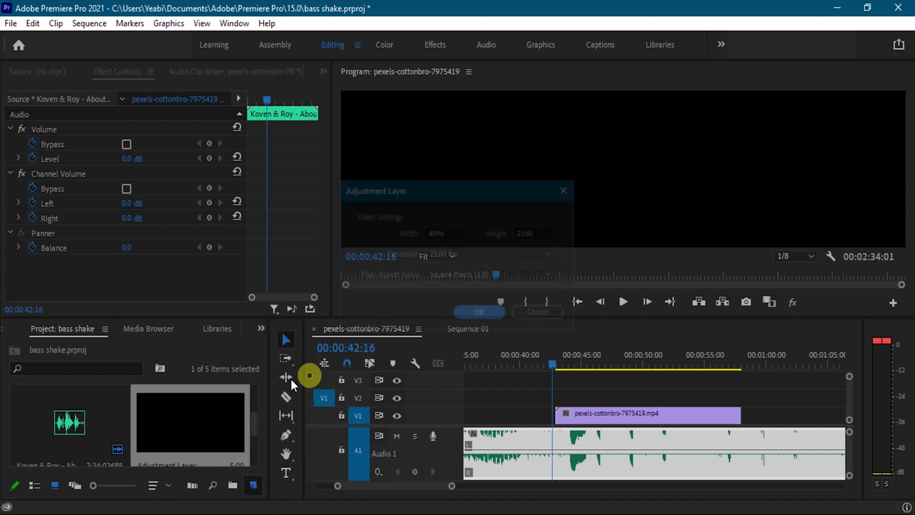
pyautogui.click(474, 313)
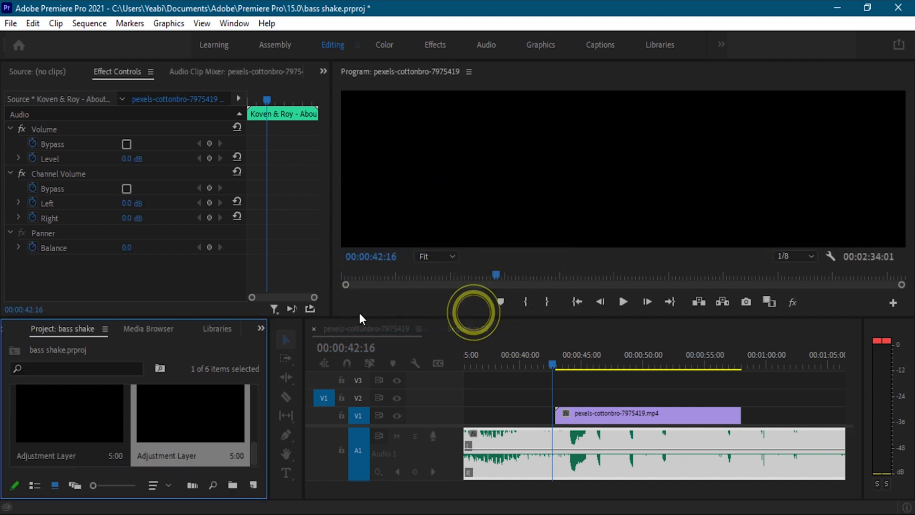
# Place the new adjustment layer on V2 at the start of the dance clip and extend it to the clip's end.
pyautogui.moveTo(205, 409); pyautogui.dragTo(556, 400)
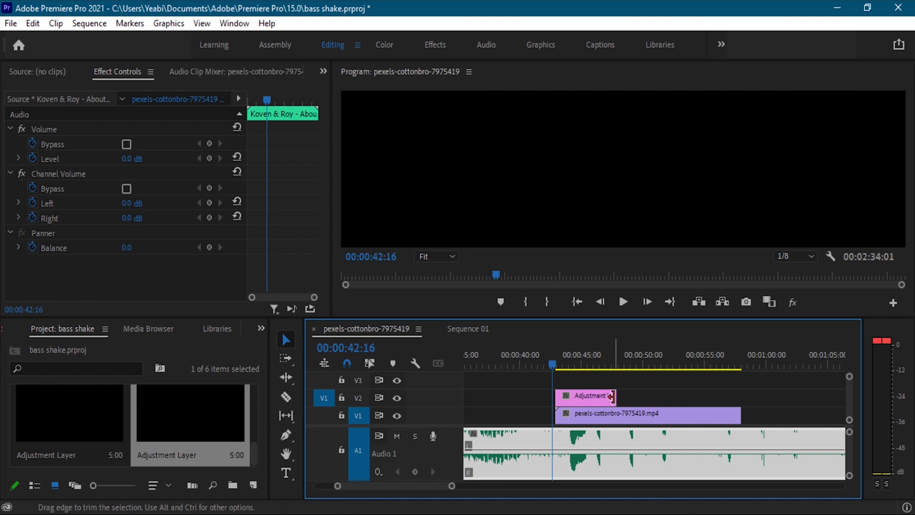
pyautogui.moveTo(618, 397); pyautogui.dragTo(742, 400)
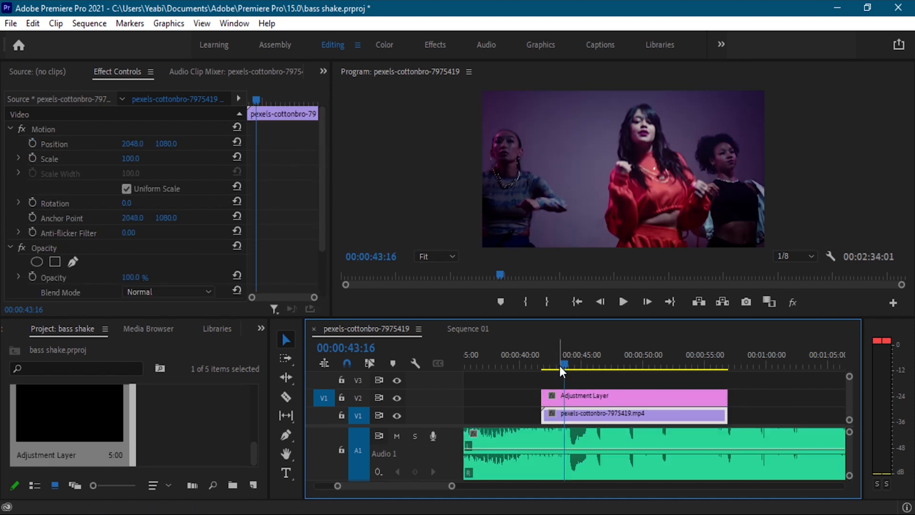
# Play the sequence from 00:00:39:01 through the dance clip to listen for the bass hits.
pyautogui.moveTo(561, 365); pyautogui.dragTo(508, 373)
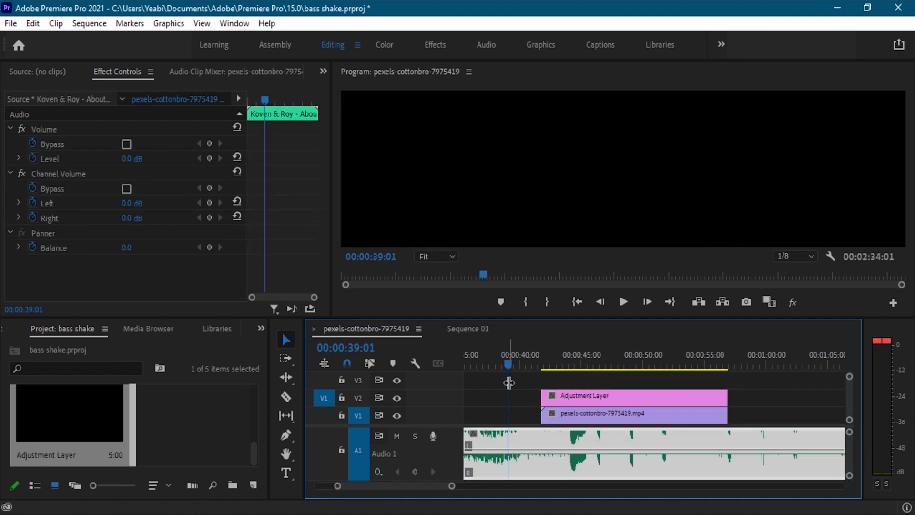
pyautogui.press('space')
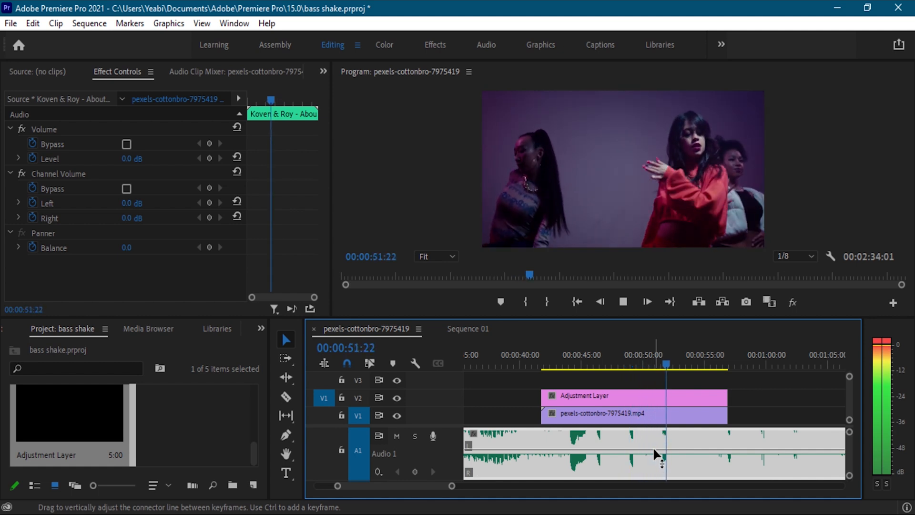
pyautogui.press('space')
pyautogui.click(511, 404)
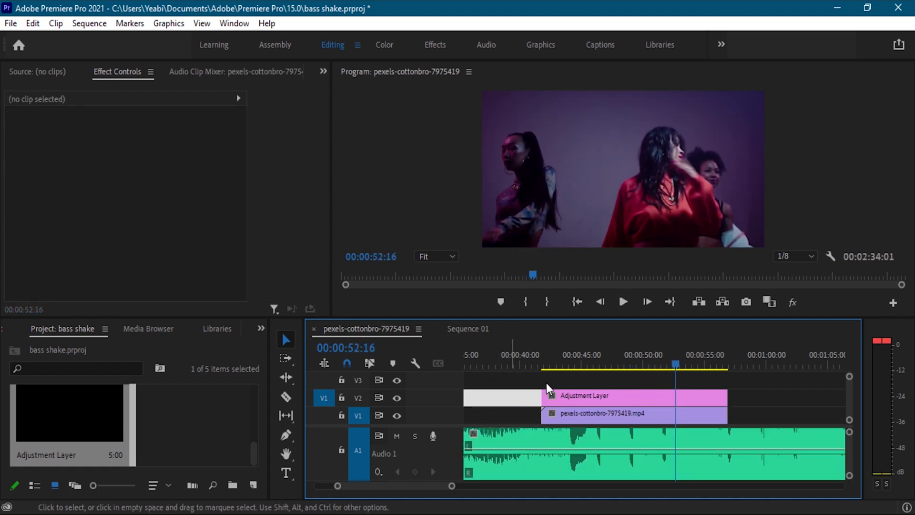
# Play the sequence from 00:00:41:11 and add three timeline markers on bass hits during playback.
pyautogui.click(539, 353)
pyautogui.click(529, 387)
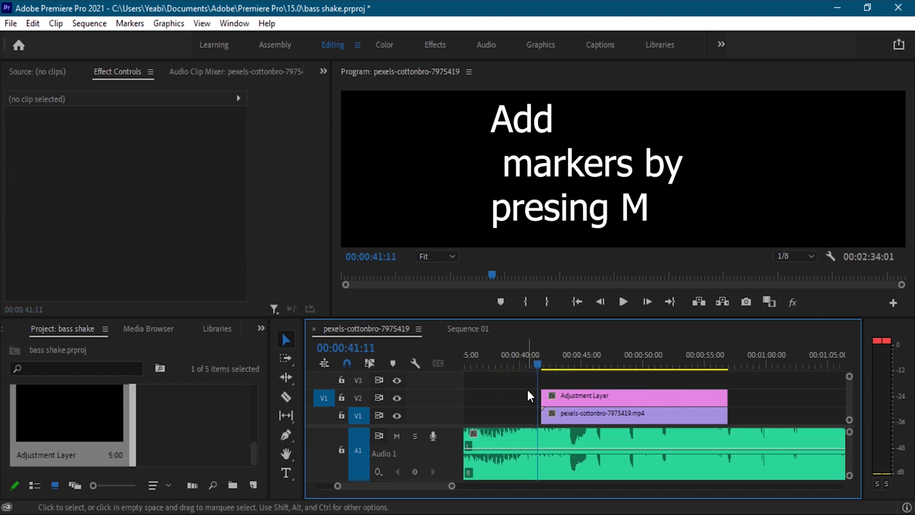
pyautogui.press('space')
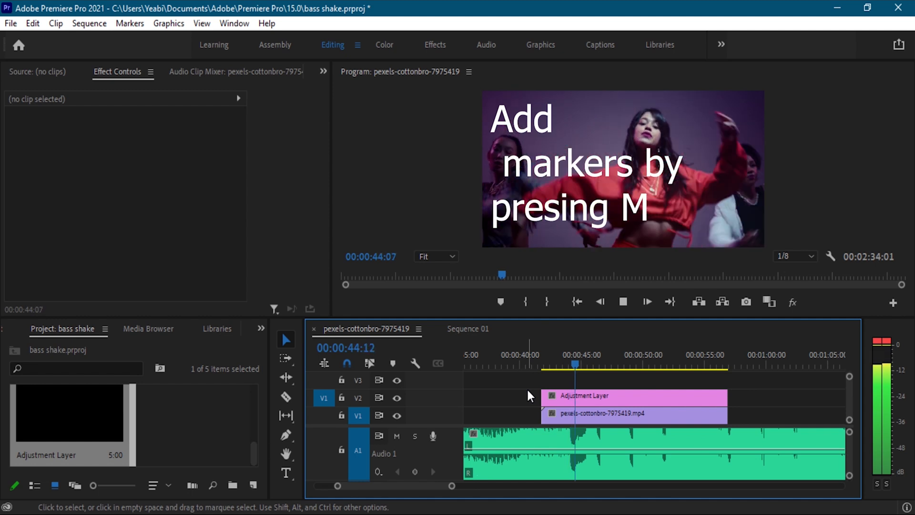
pyautogui.press('m')
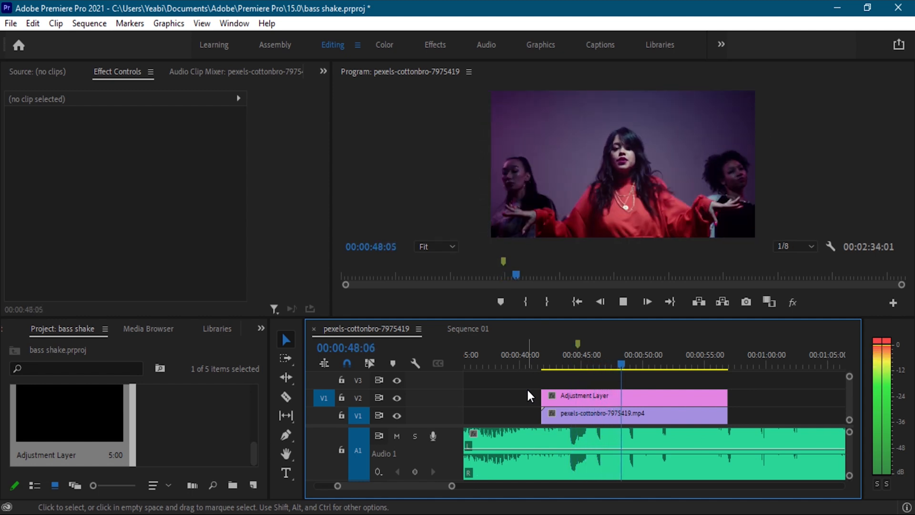
pyautogui.press('m')
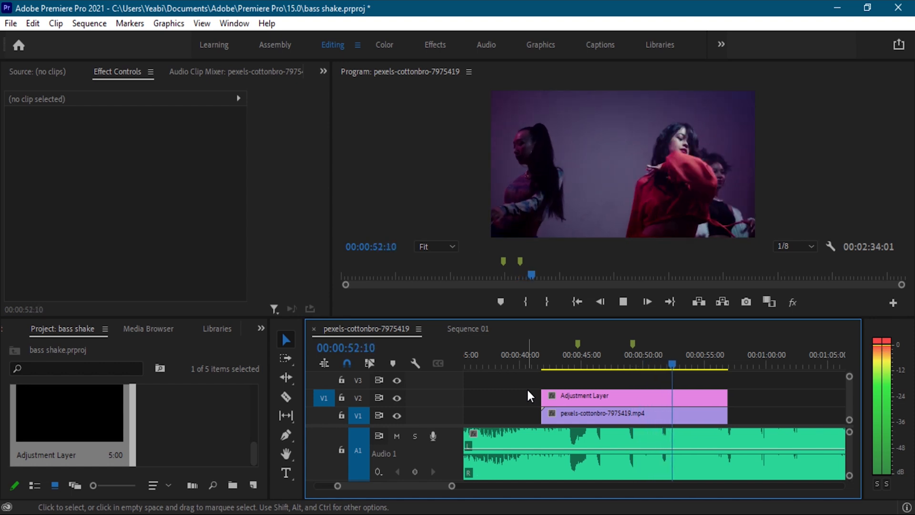
pyautogui.press('m')
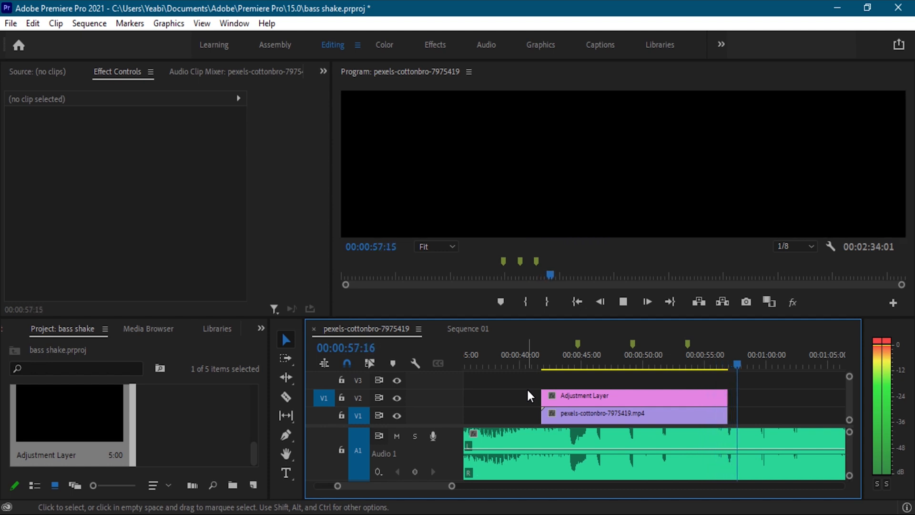
pyautogui.press('space')
# Replay the sequence from just before the dance clip and add three more timeline markers on the unmarked bass hits.
pyautogui.click(527, 359)
pyautogui.press('space')
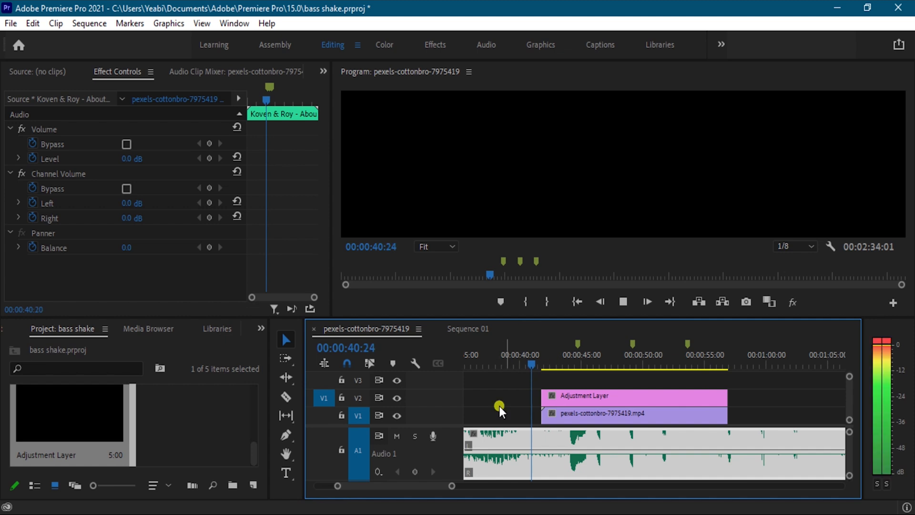
pyautogui.click(492, 406)
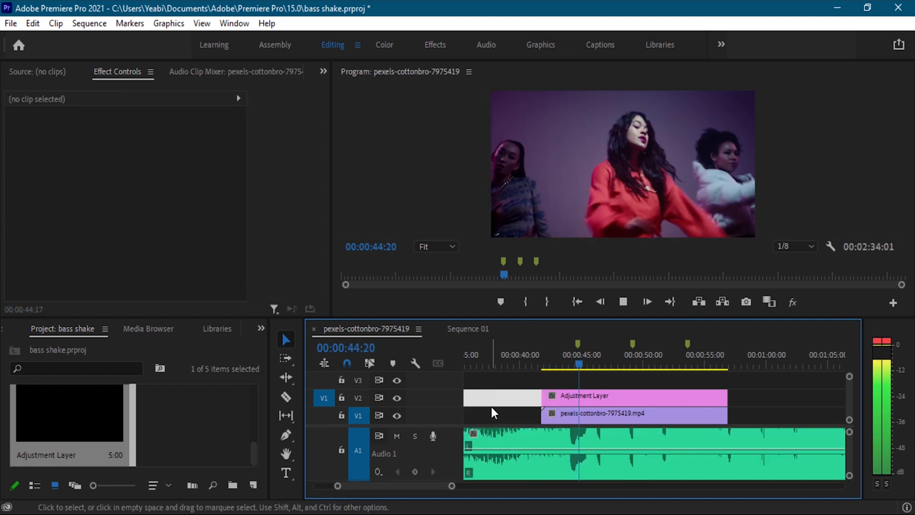
pyautogui.press('m')
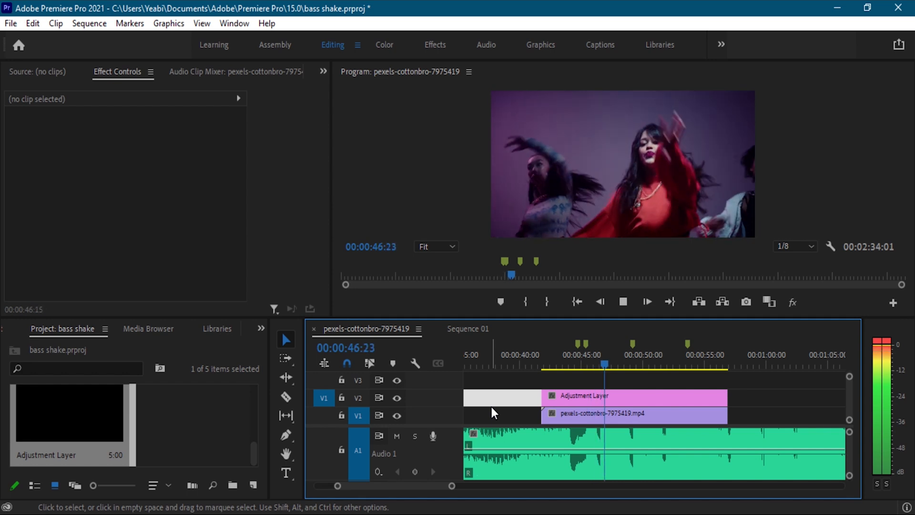
pyautogui.press('m')
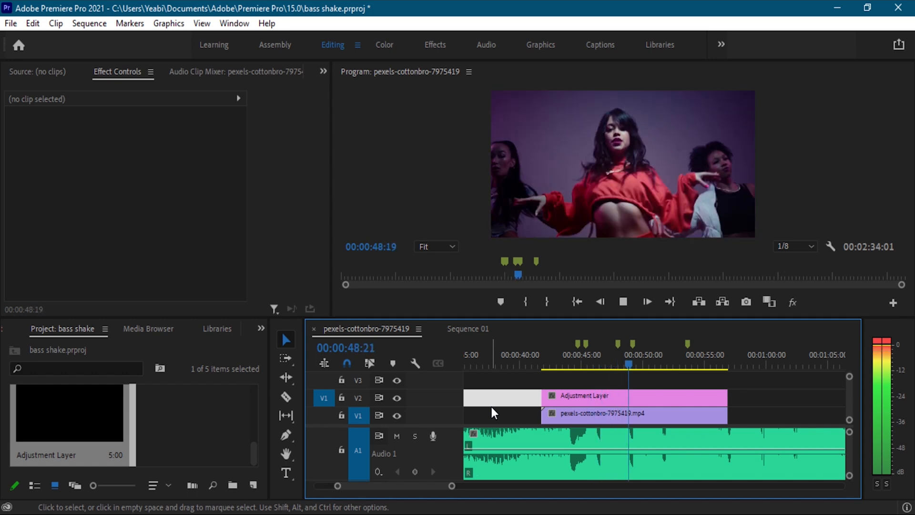
pyautogui.press('m')
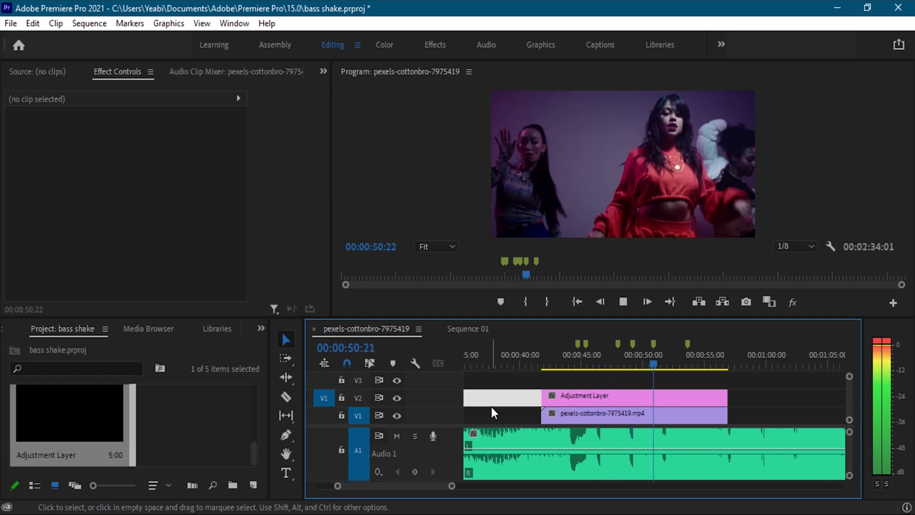
pyautogui.press('space')
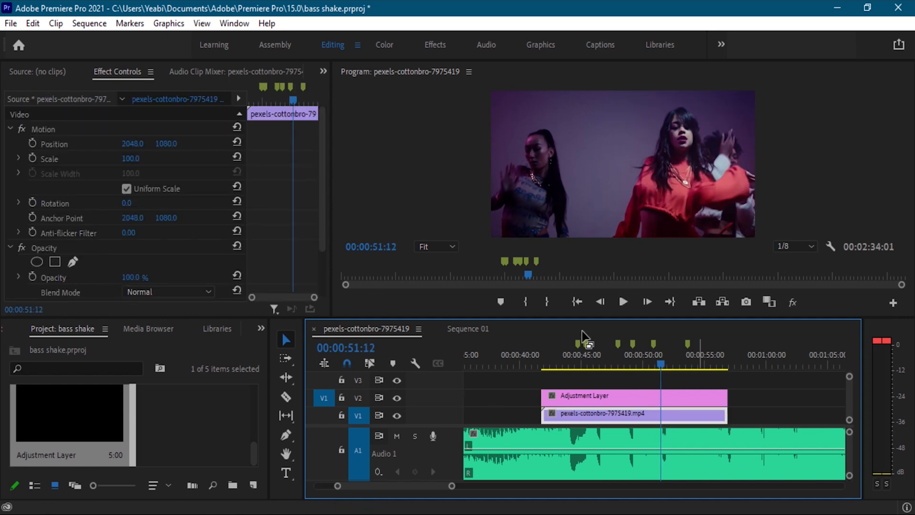
# Clear the first timeline marker at 00:00:44:17 and move the playhead to the following marker at 00:00:45:11.
pyautogui.click(577, 344)
pyautogui.rightClick(577, 345)
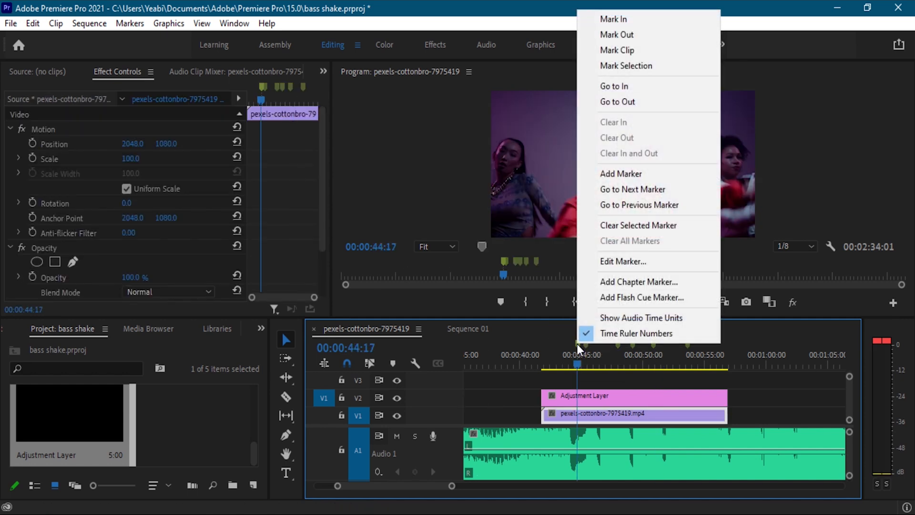
pyautogui.click(612, 226)
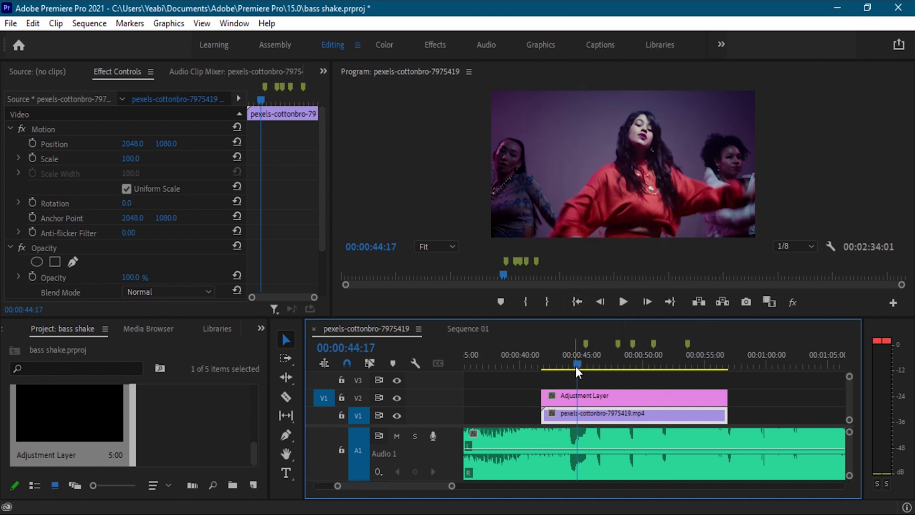
pyautogui.moveTo(576, 367); pyautogui.dragTo(586, 368)
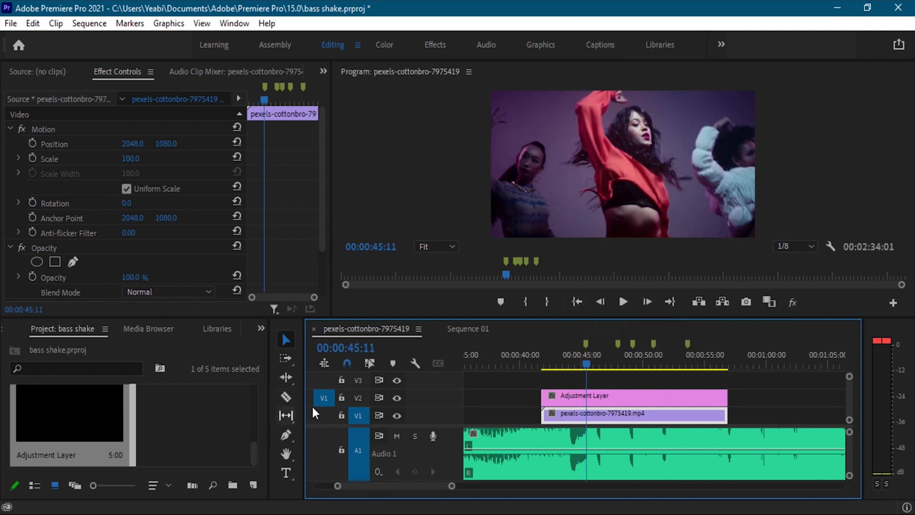
# Find Directional Blur among the blur effects and apply it to the adjustment layer on V2.
pyautogui.click(259, 329)
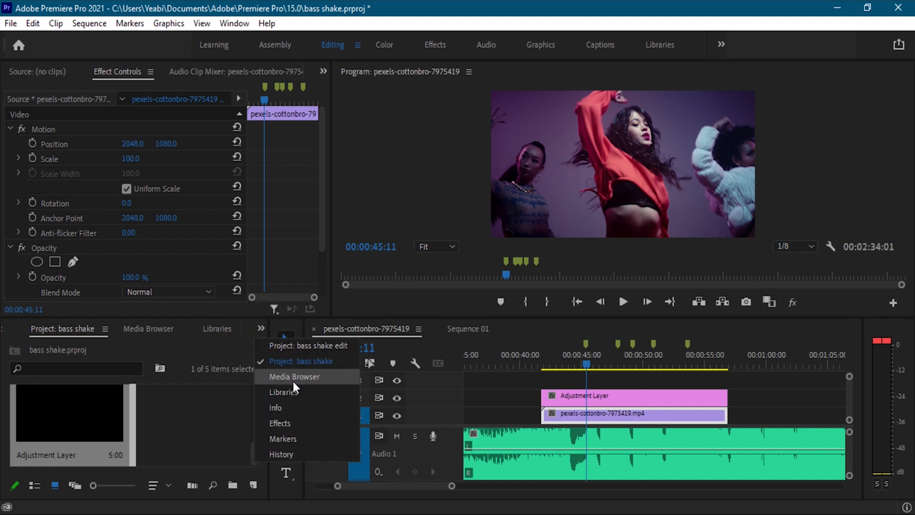
pyautogui.click(294, 422)
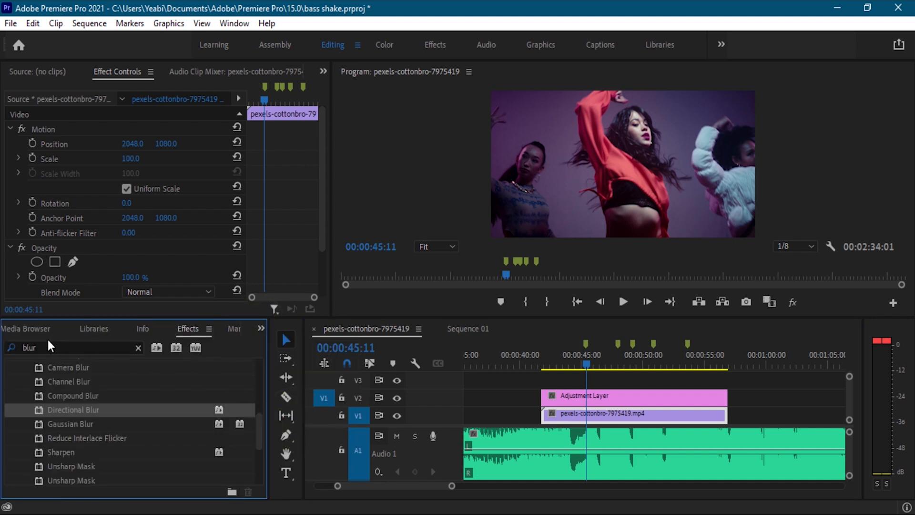
pyautogui.click(61, 347)
pyautogui.press('BackSpace')
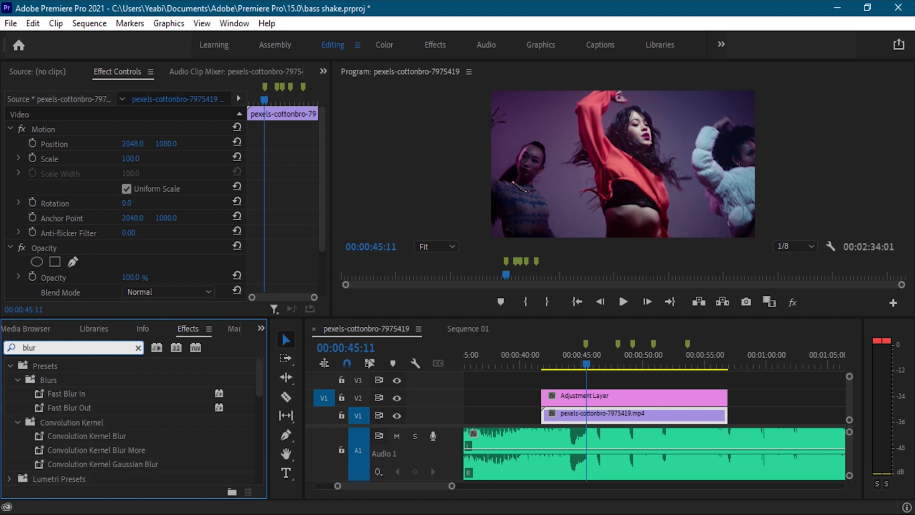
pyautogui.scroll(-6, 42, 428)
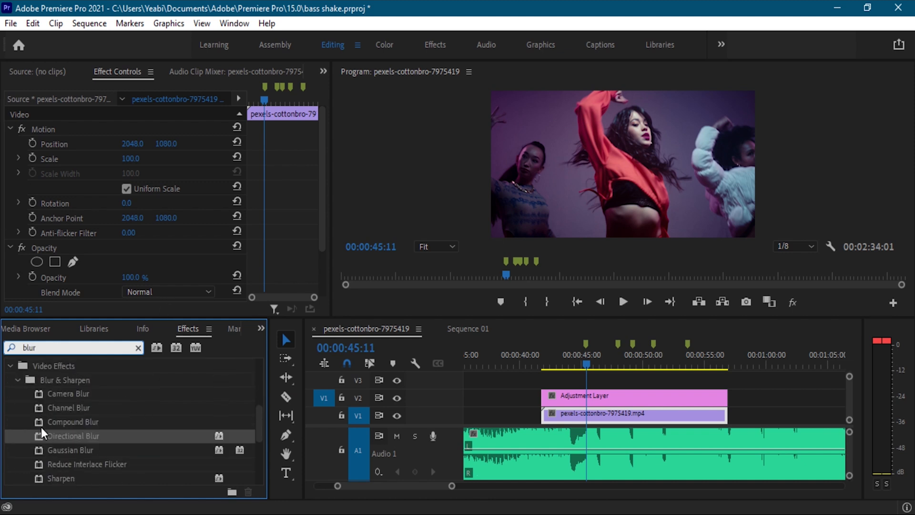
pyautogui.moveTo(55, 420); pyautogui.dragTo(590, 394)
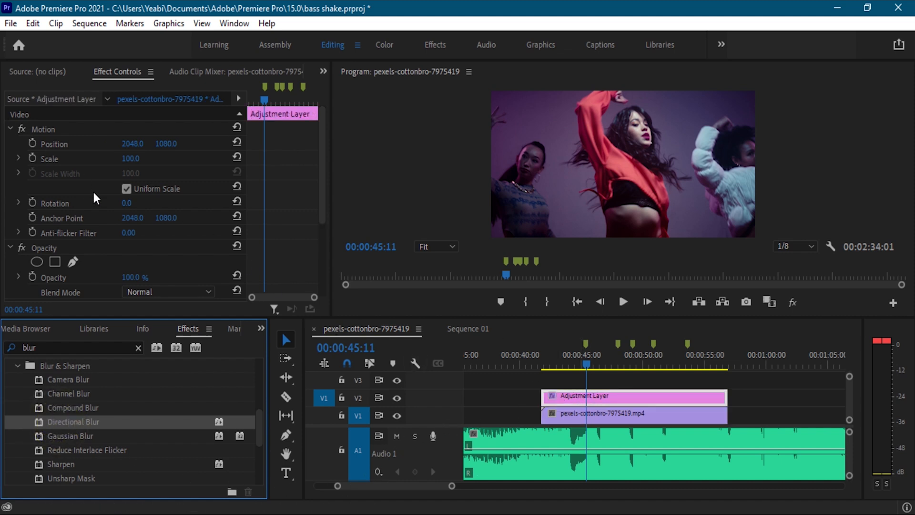
# Set the Blur Length of the adjustment layer's Directional Blur to 40.
pyautogui.scroll(-5, 94, 196)
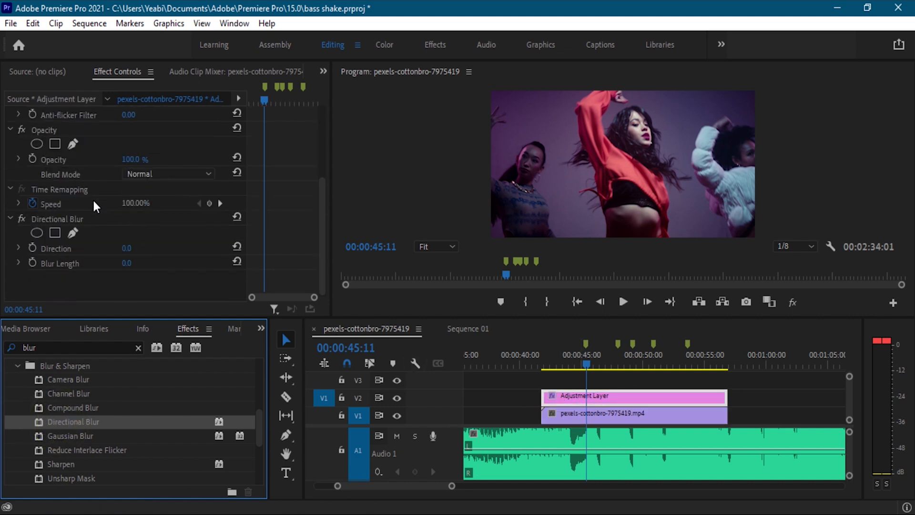
pyautogui.click(129, 265)
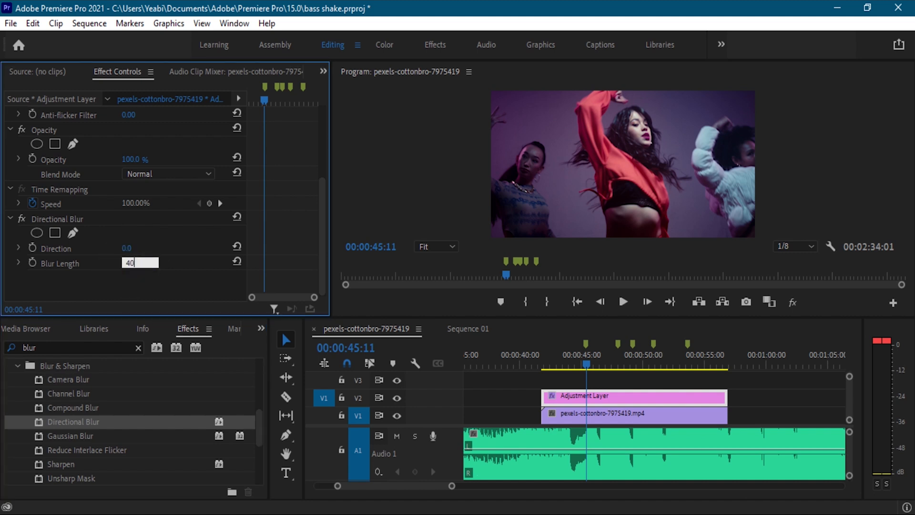
pyautogui.press('Return')
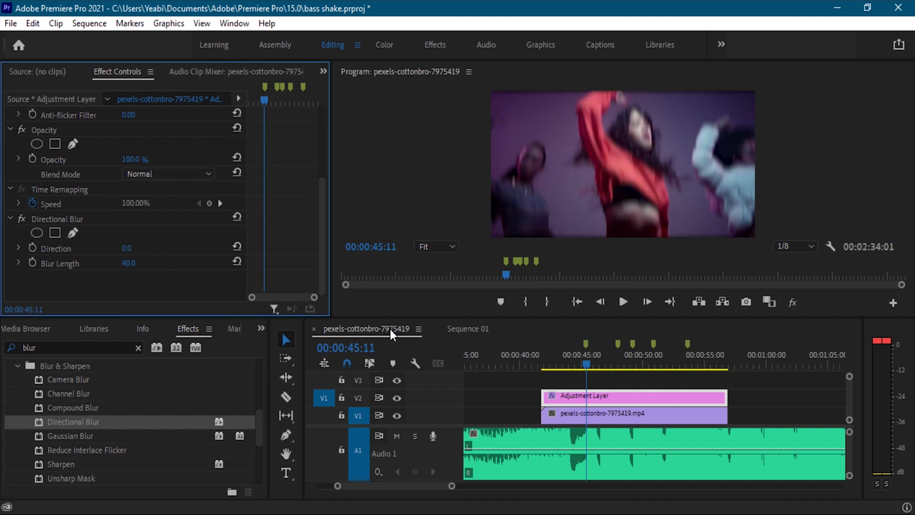
# Split the adjustment layer at 00:00:45:11 and try deleting the part before the cut, restoring it again.
pyautogui.click(291, 395)
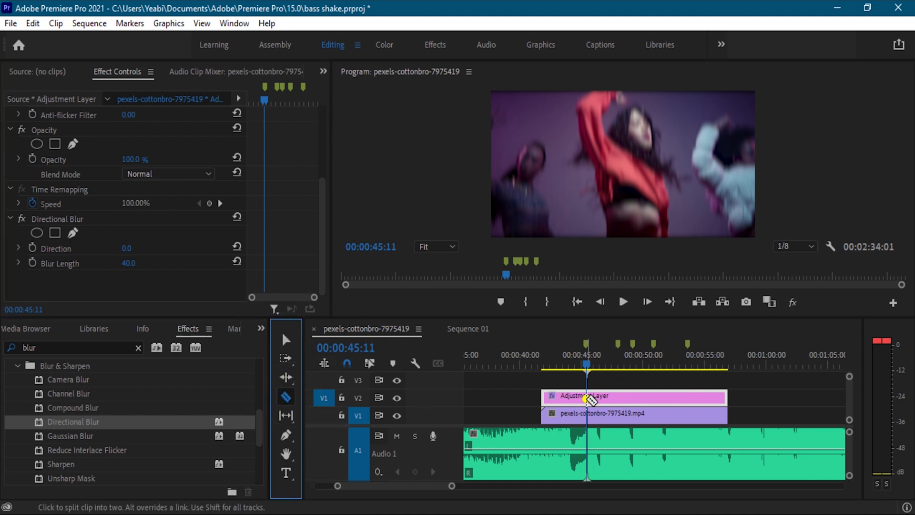
pyautogui.click(588, 396)
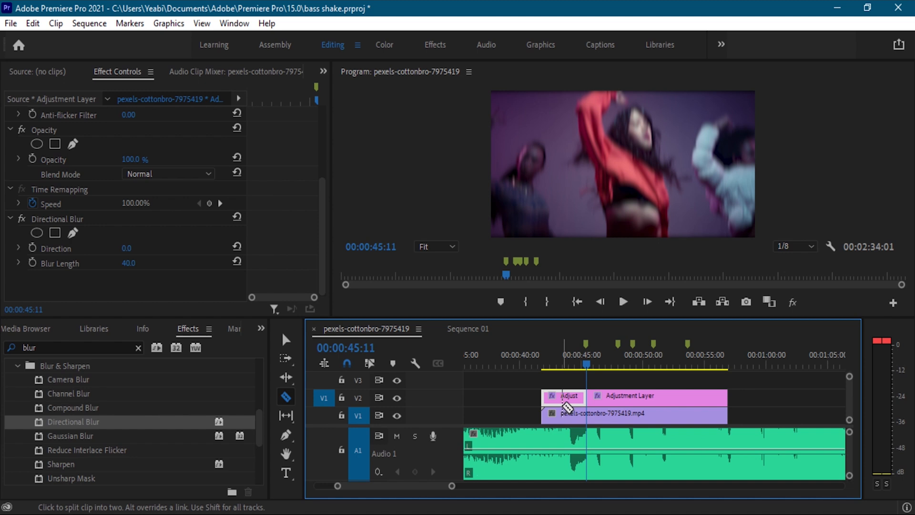
pyautogui.press('Delete')
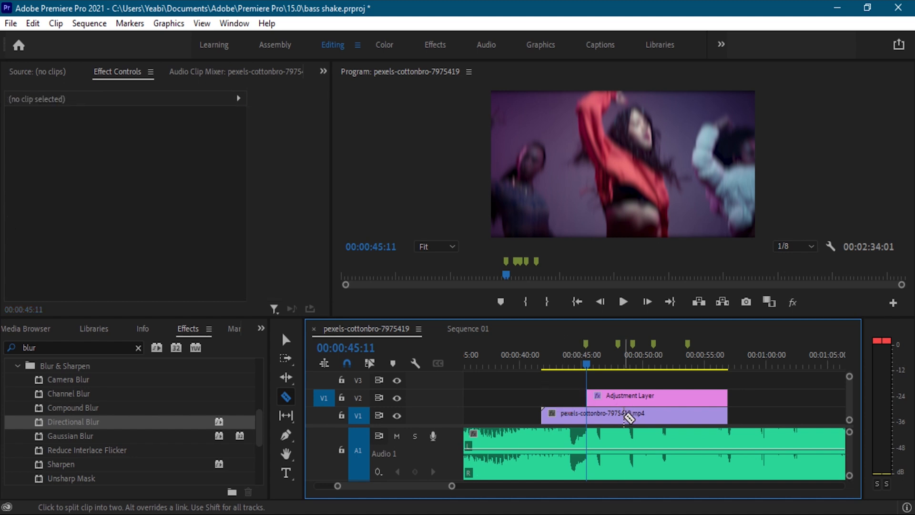
pyautogui.moveTo(451, 491); pyautogui.dragTo(392, 498)
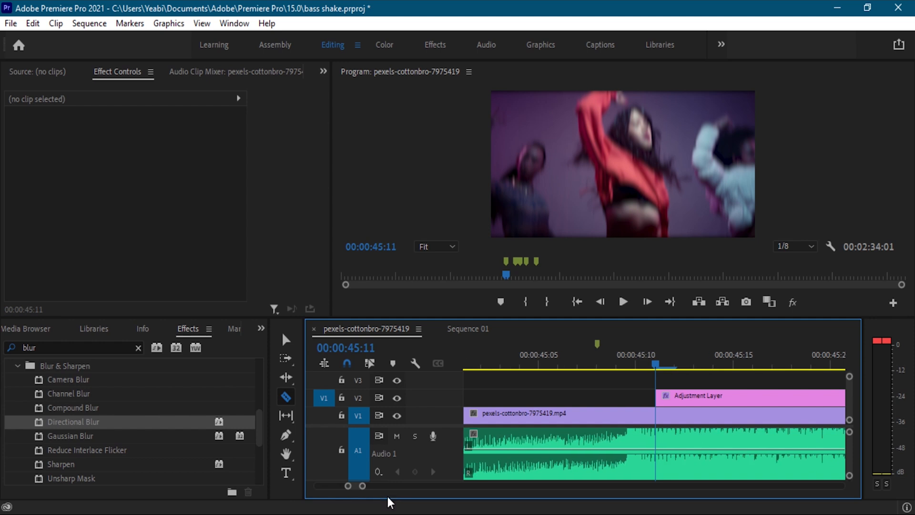
pyautogui.hotkey('ctrl', 'z')
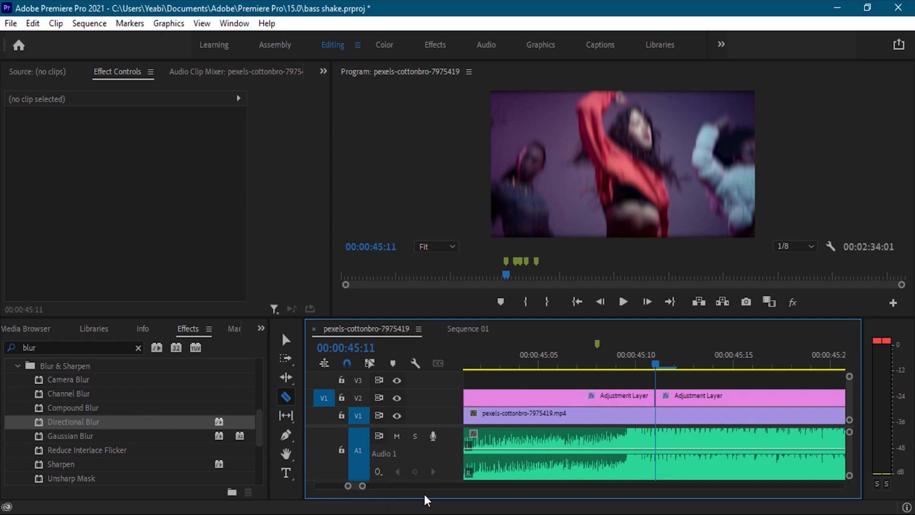
# Split the adjustment layer at the 00:00:45:08 marker and delete the part before it.
pyautogui.click(598, 352)
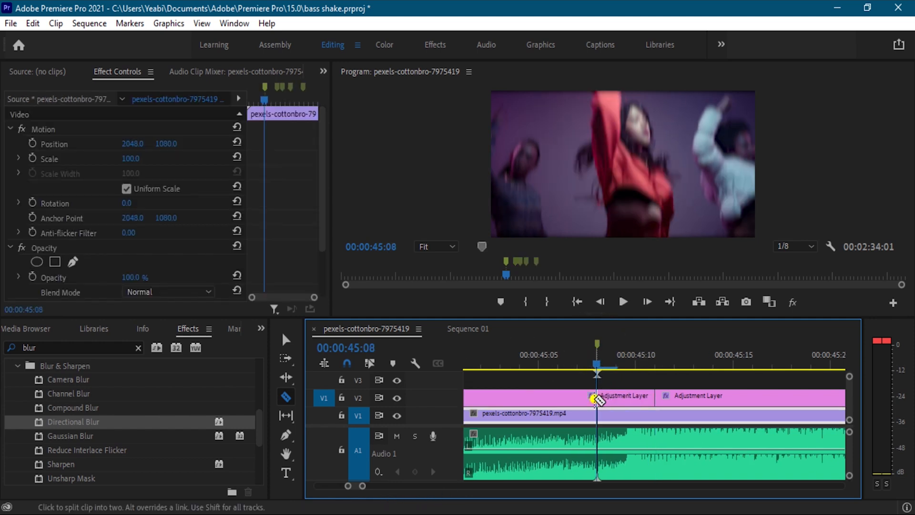
pyautogui.click(596, 398)
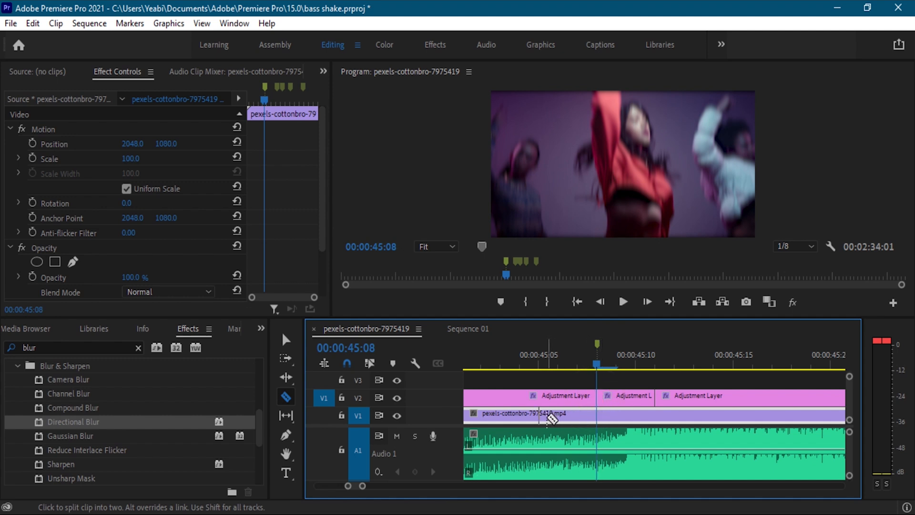
pyautogui.press('v')
pyautogui.click(542, 400)
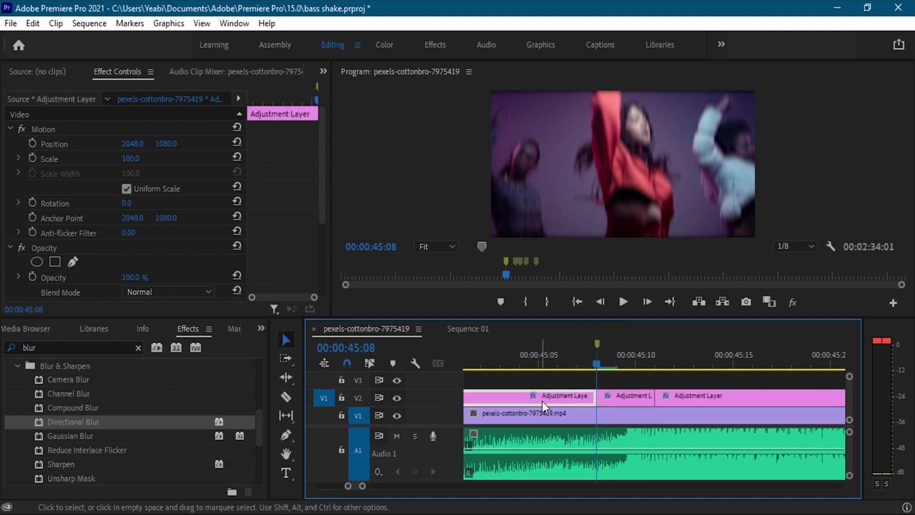
pyautogui.press('Delete')
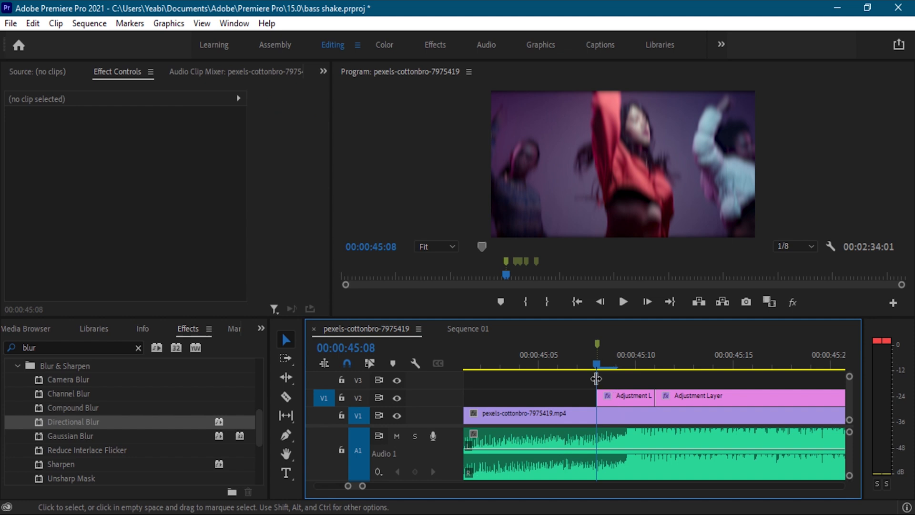
# Cut the adjustment layer into one-frame pieces by splitting it at each uncut frame from 00:00:45:09 to 00:00:45:19.
pyautogui.press('Right')
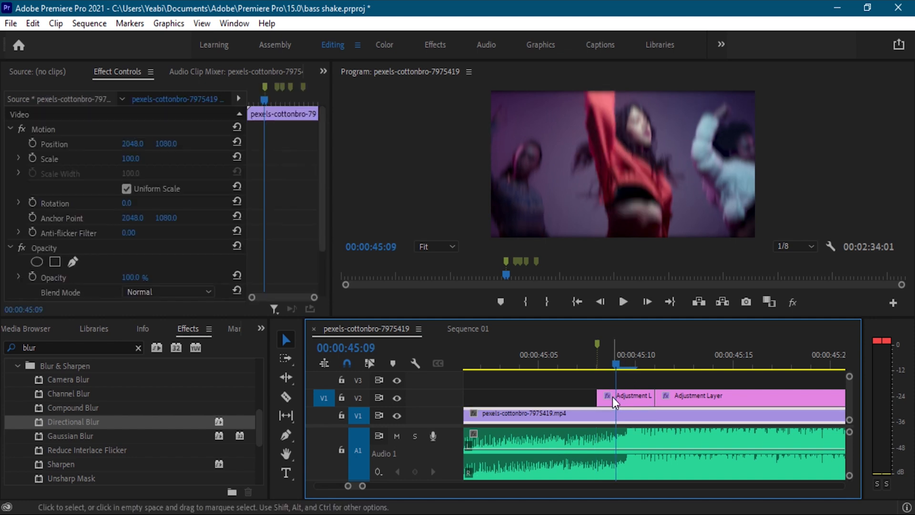
pyautogui.press('c')
pyautogui.click(618, 399)
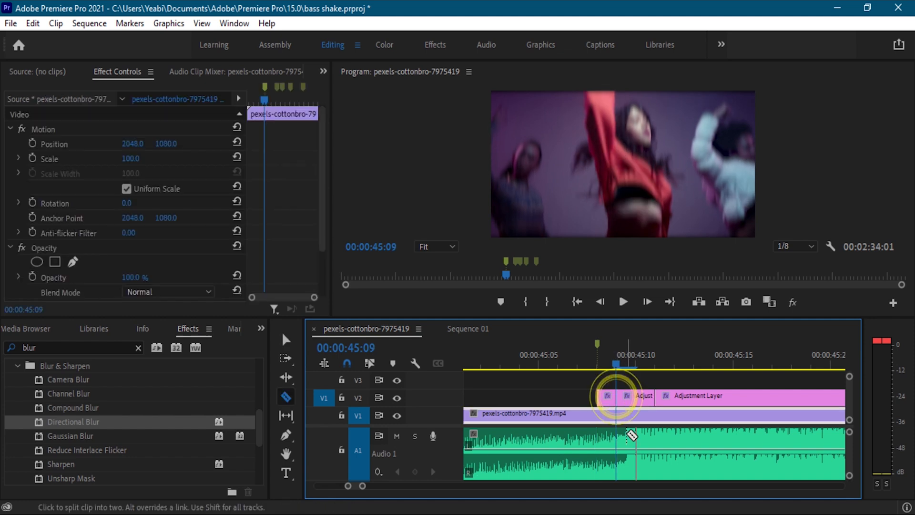
pyautogui.press('Right')
pyautogui.click(641, 403)
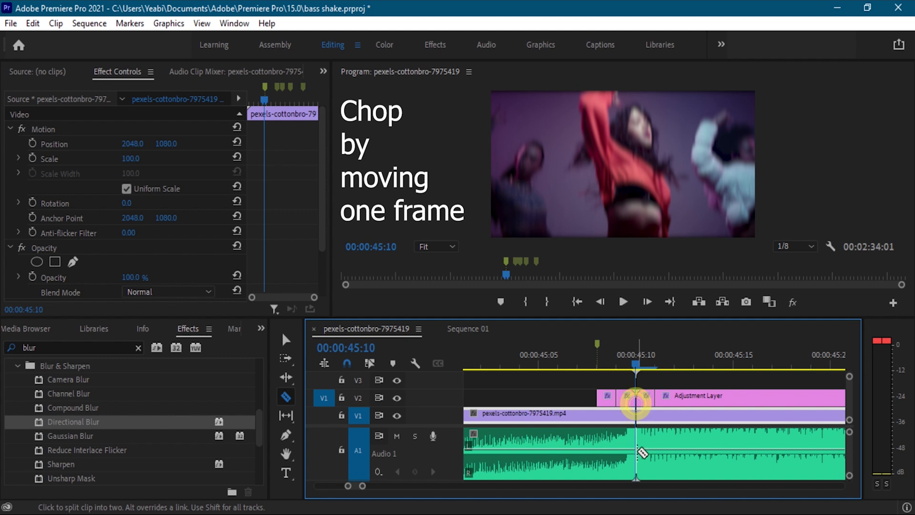
pyautogui.press('Right')
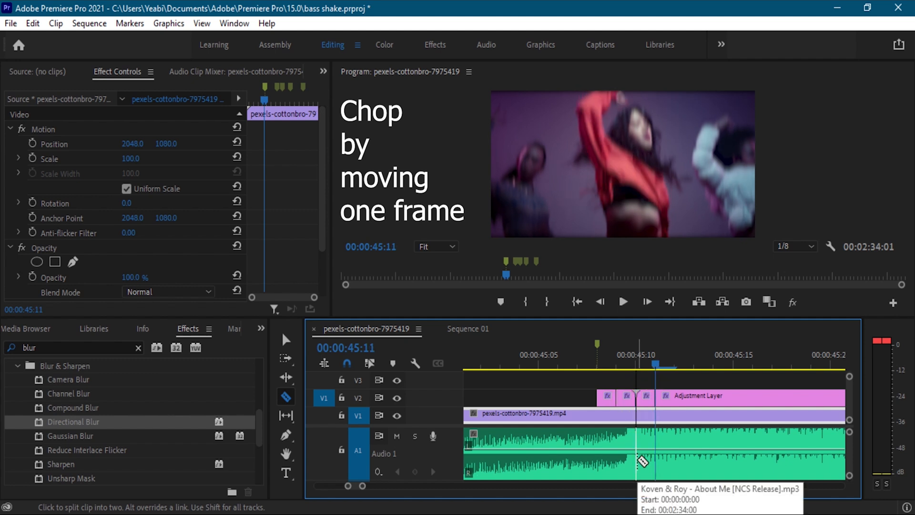
pyautogui.press('Right')
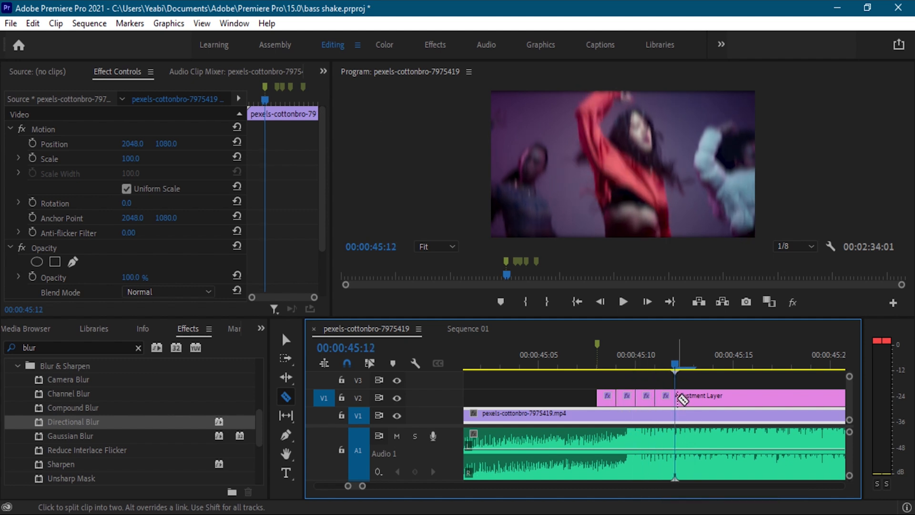
pyautogui.click(680, 399)
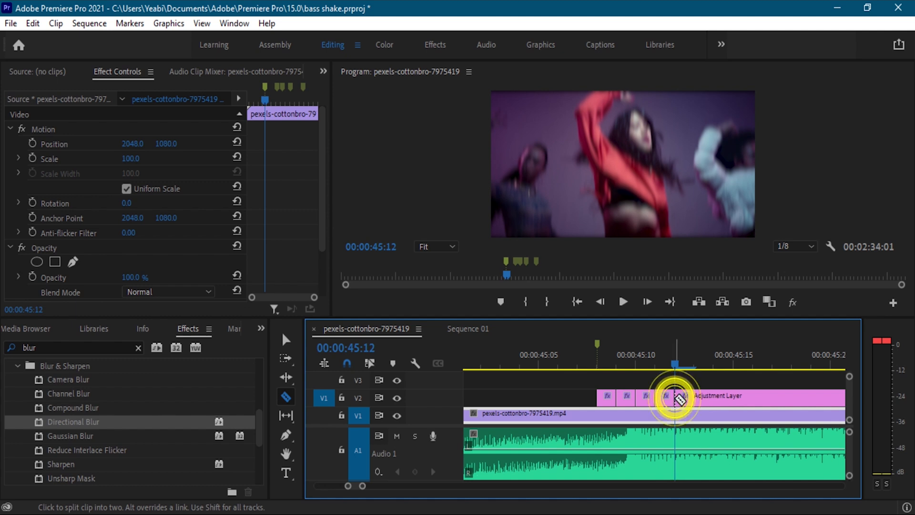
pyautogui.press('Right')
pyautogui.click(697, 398)
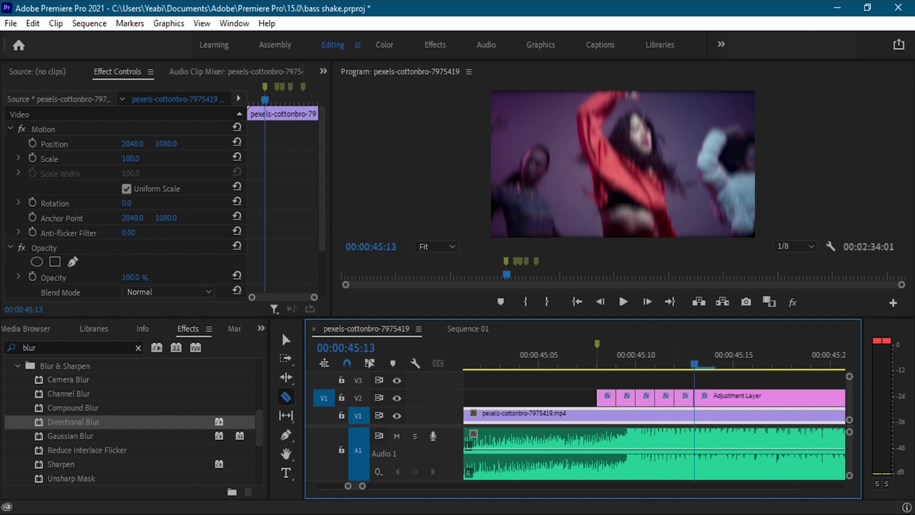
pyautogui.press('Right')
pyautogui.click(719, 402)
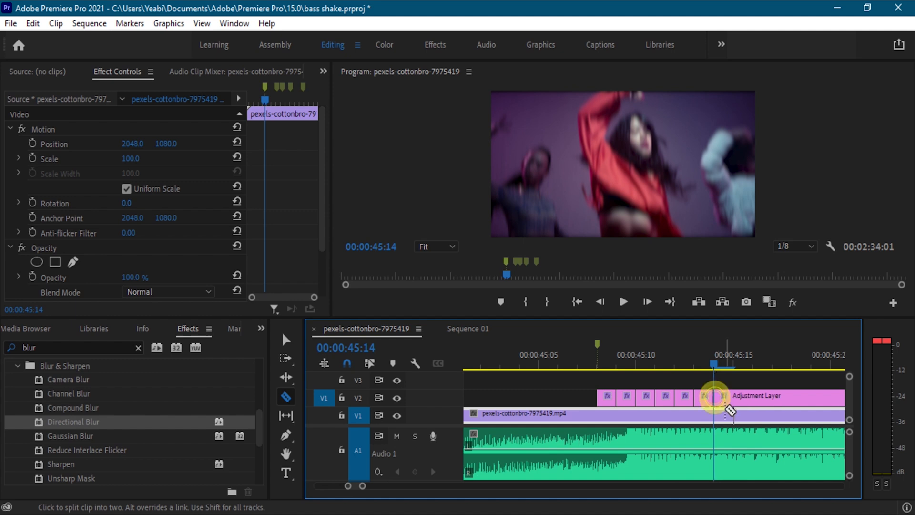
pyautogui.press('Right')
pyautogui.click(735, 400)
pyautogui.press('Right')
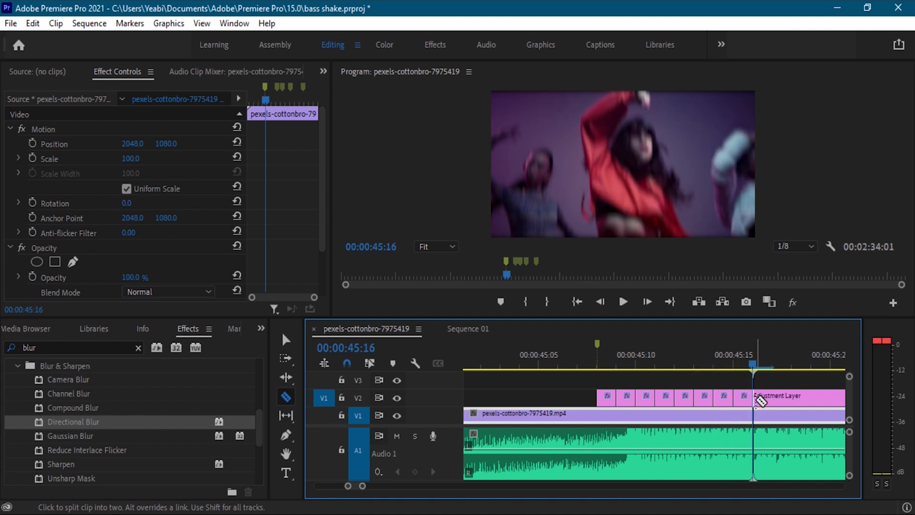
pyautogui.click(754, 401)
pyautogui.press('Right')
pyautogui.click(773, 400)
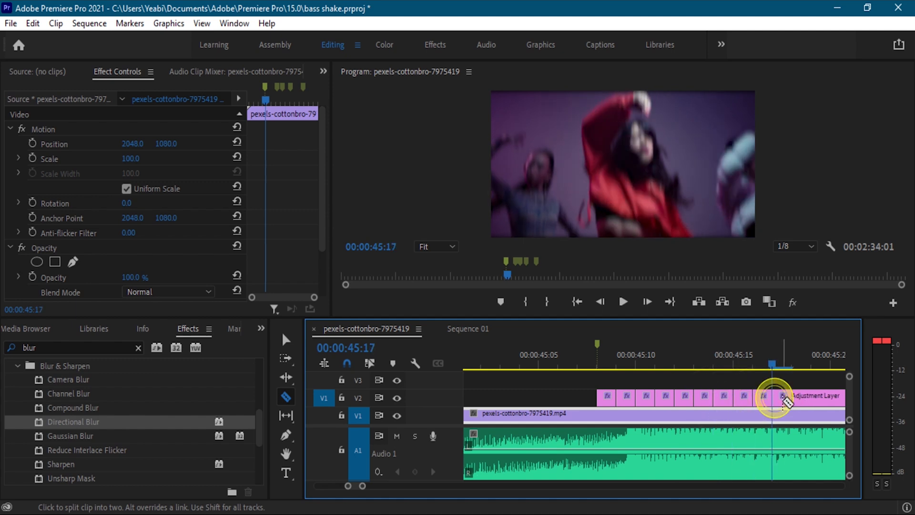
pyautogui.press('Right')
pyautogui.click(794, 400)
pyautogui.press('Right')
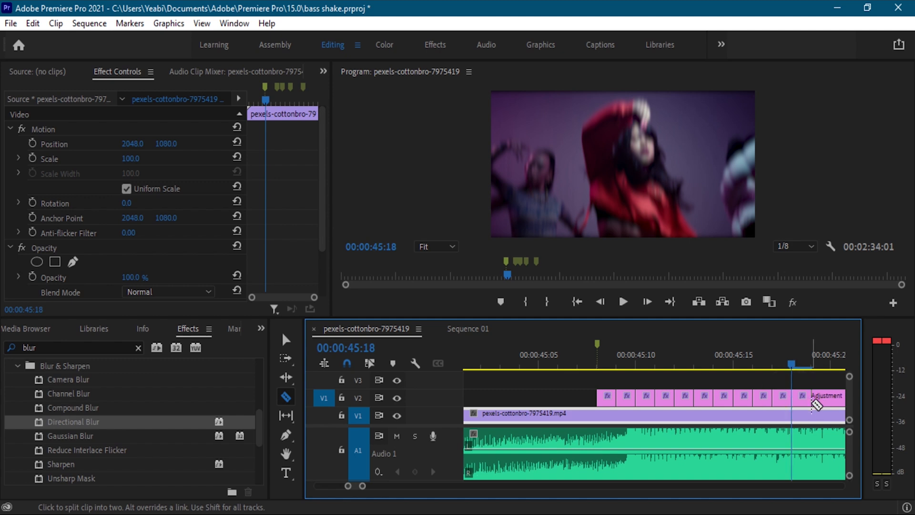
pyautogui.click(811, 401)
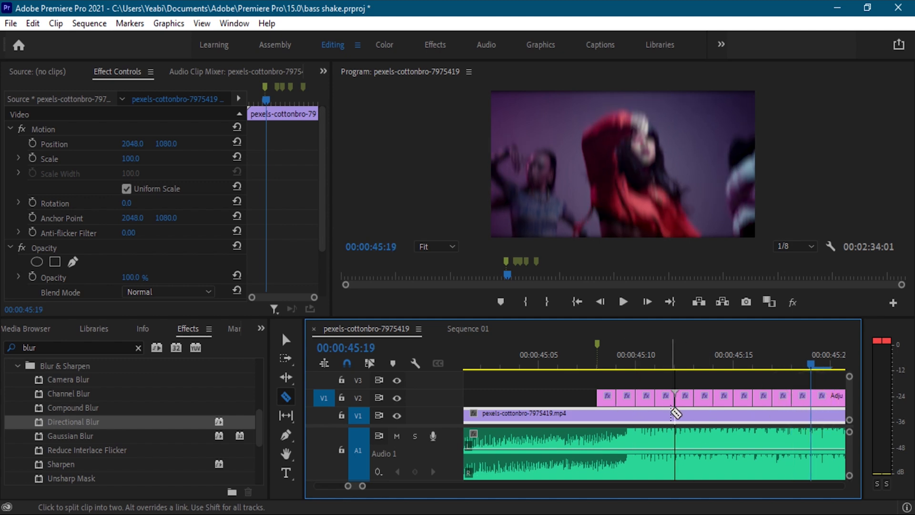
# Delete the long remainder of the adjustment layer after 00:00:45:19.
pyautogui.press('v')
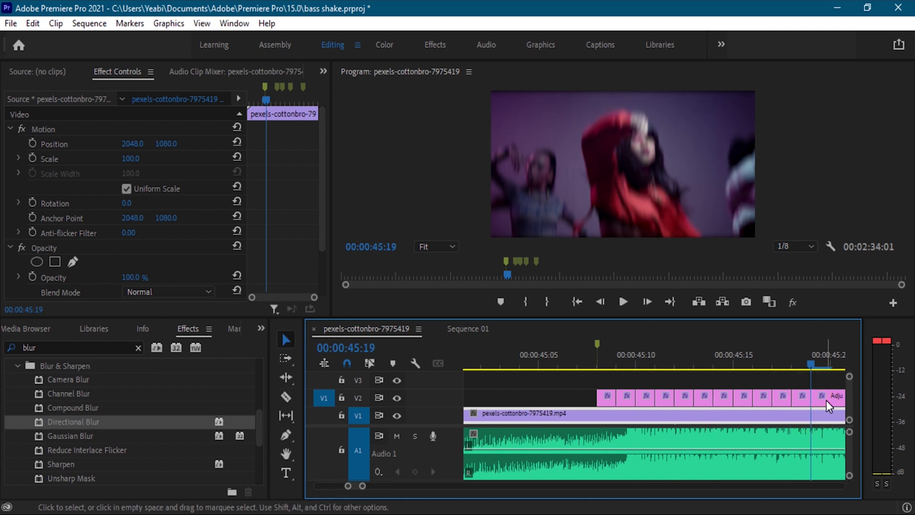
pyautogui.click(826, 399)
pyautogui.press('Delete')
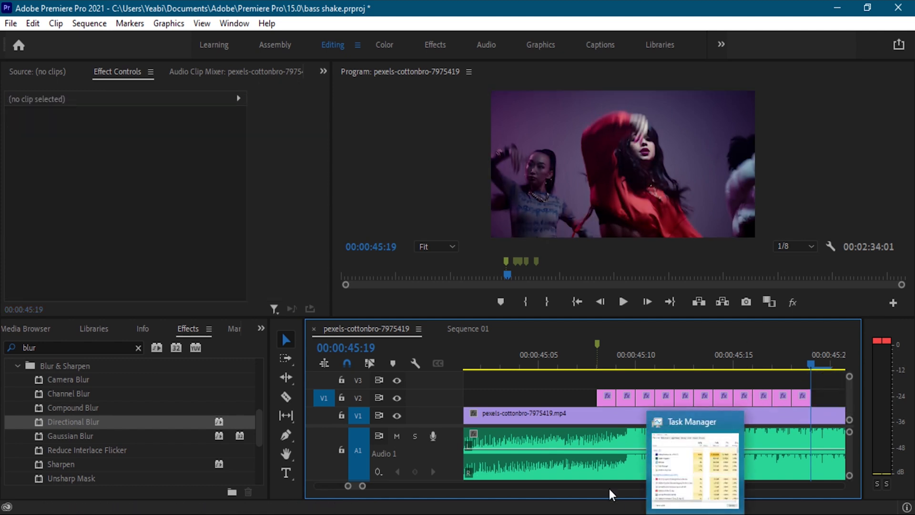
# Delete every second one-frame adjustment layer piece on V2, starting with the one at 00:00:45:09.
pyautogui.click(630, 396)
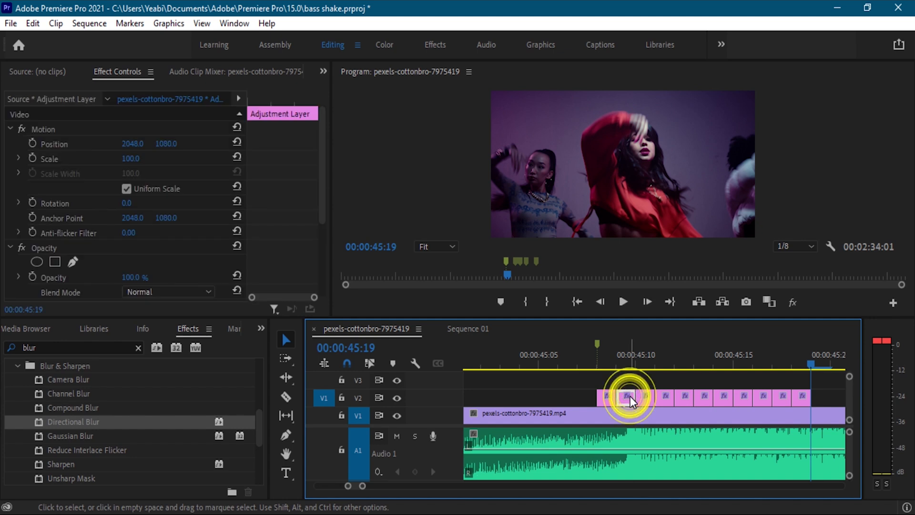
pyautogui.press('Delete')
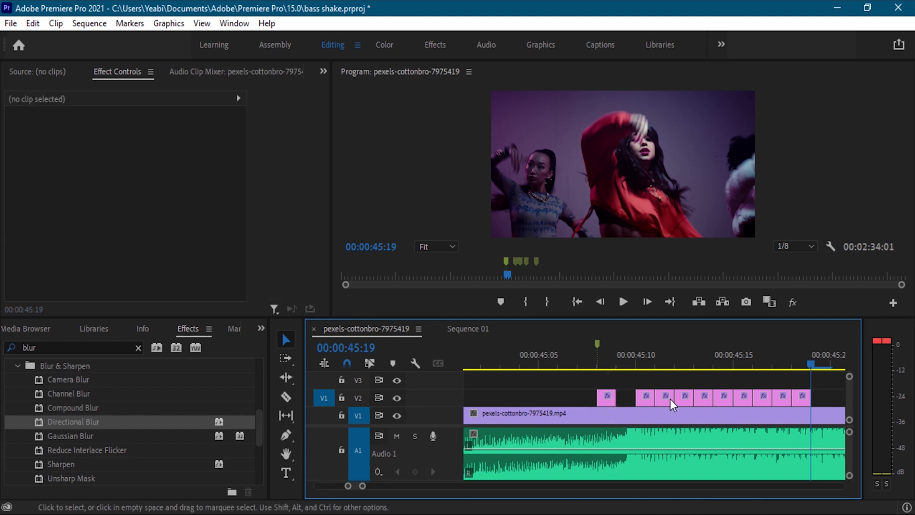
pyautogui.click(668, 399)
pyautogui.press('Delete')
pyautogui.click(702, 400)
pyautogui.press('Delete')
pyautogui.moveTo(740, 408); pyautogui.dragTo(741, 406)
pyautogui.press('Delete')
pyautogui.click(780, 404)
pyautogui.press('Delete')
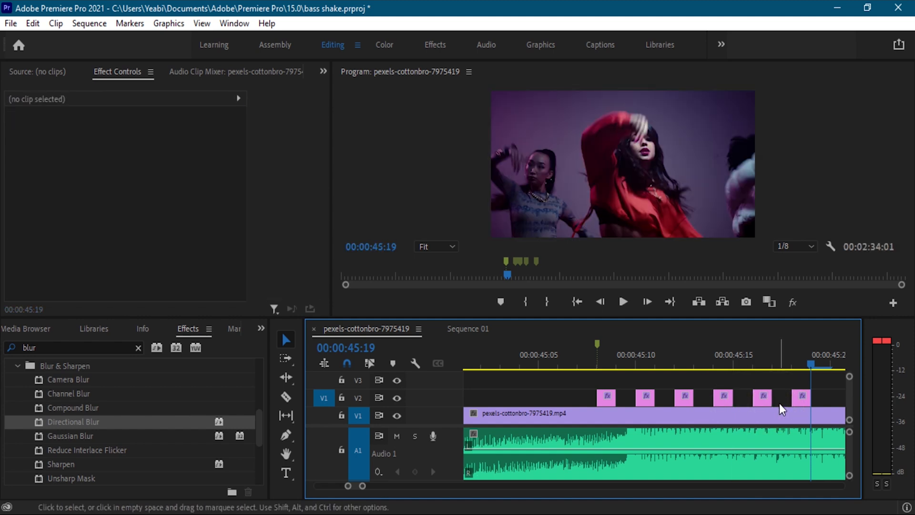
# Play the sequence from just before the 00:00:45:08 marker to preview the blur flicker.
pyautogui.moveTo(811, 362); pyautogui.dragTo(584, 382)
pyautogui.press('space')
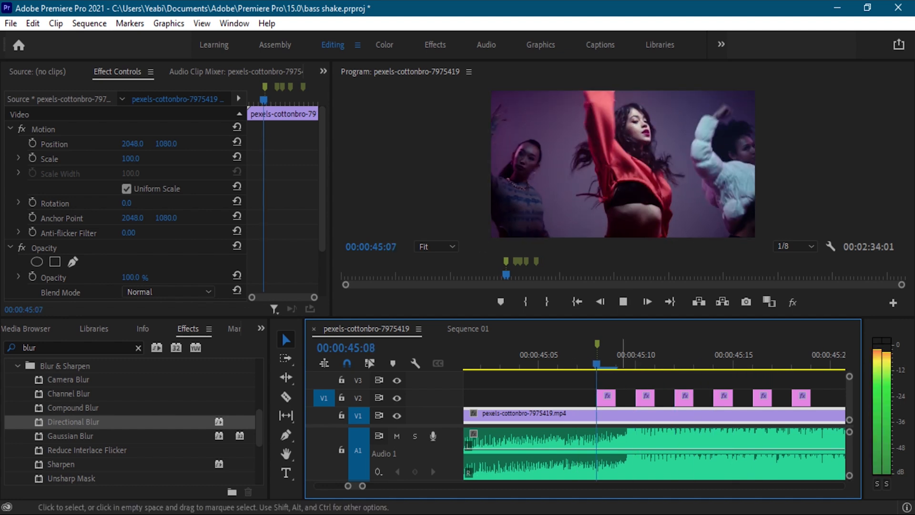
pyautogui.moveTo(638, 514)
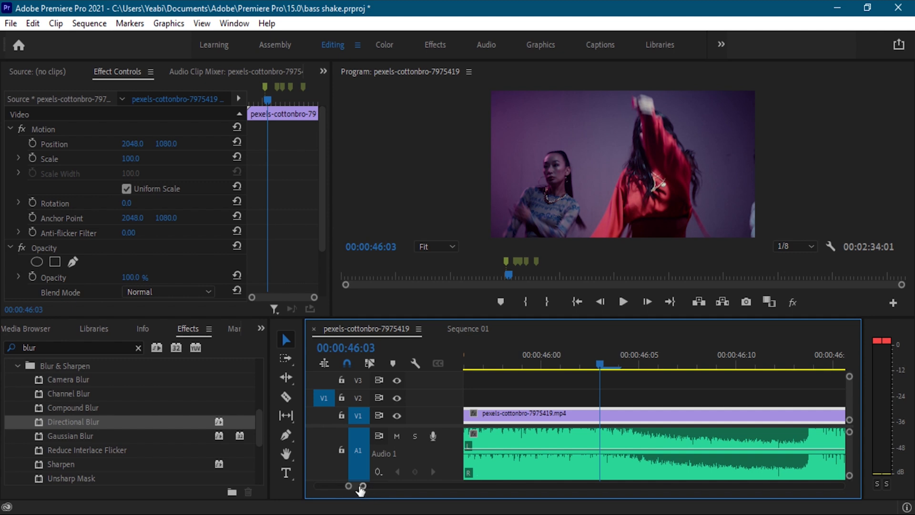
# Duplicate the six one-frame adjustment layer pieces on V2 to the marker at 00:00:47:24 and select the copies.
pyautogui.moveTo(364, 487); pyautogui.dragTo(390, 498)
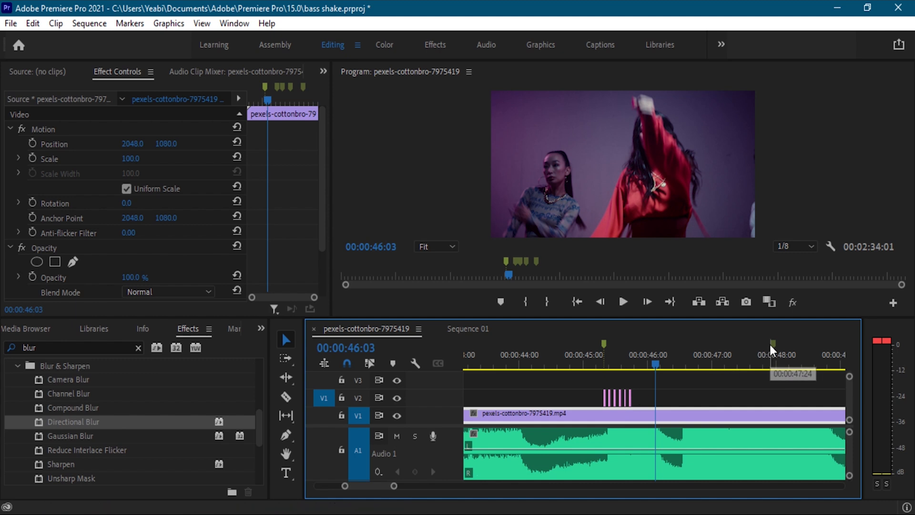
pyautogui.click(775, 344)
pyautogui.moveTo(665, 396); pyautogui.dragTo(593, 406)
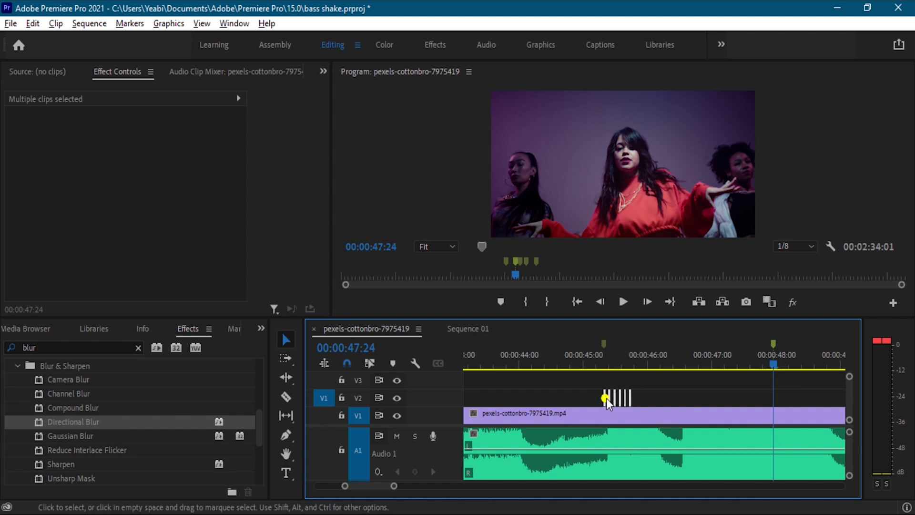
pyautogui.moveTo(607, 398); pyautogui.dragTo(774, 401)
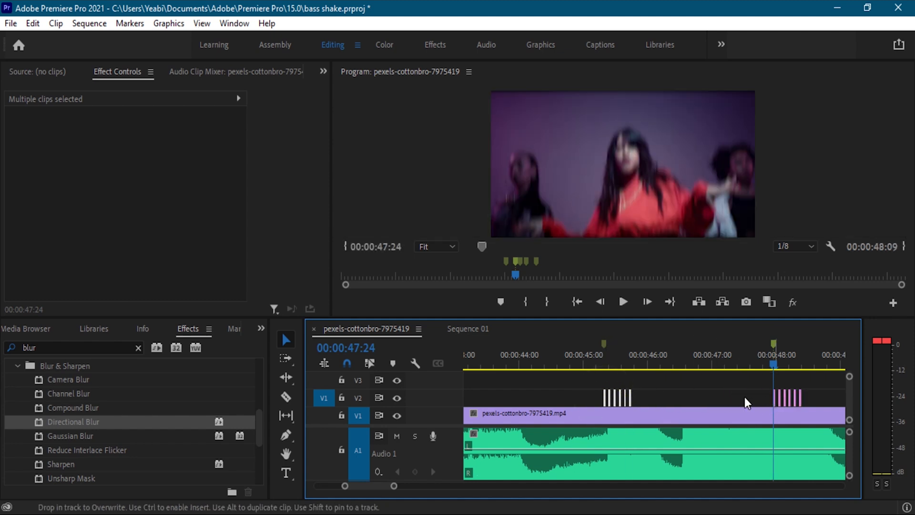
pyautogui.click(796, 399)
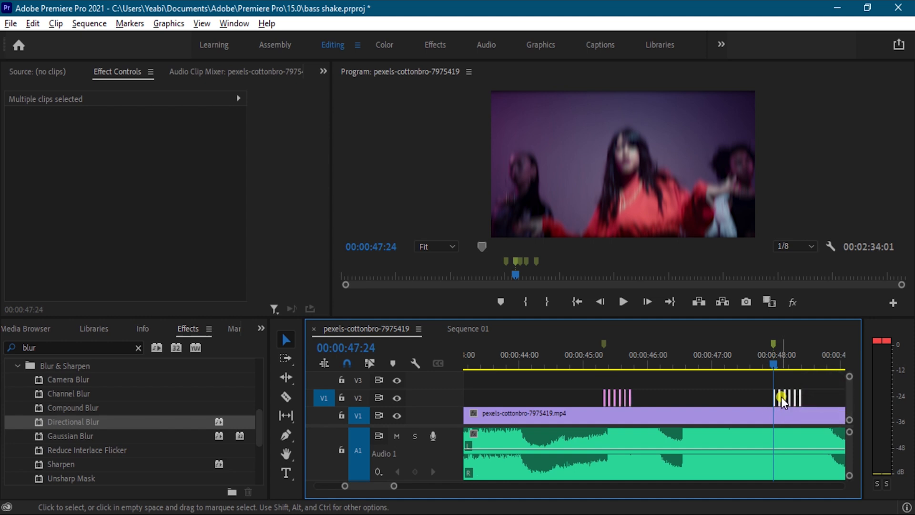
# Duplicate the six one-frame adjustment layer pieces on V2 to the markers just after 00:00:49:00 and just before 00:00:51:00.
pyautogui.moveTo(782, 396); pyautogui.dragTo(674, 402)
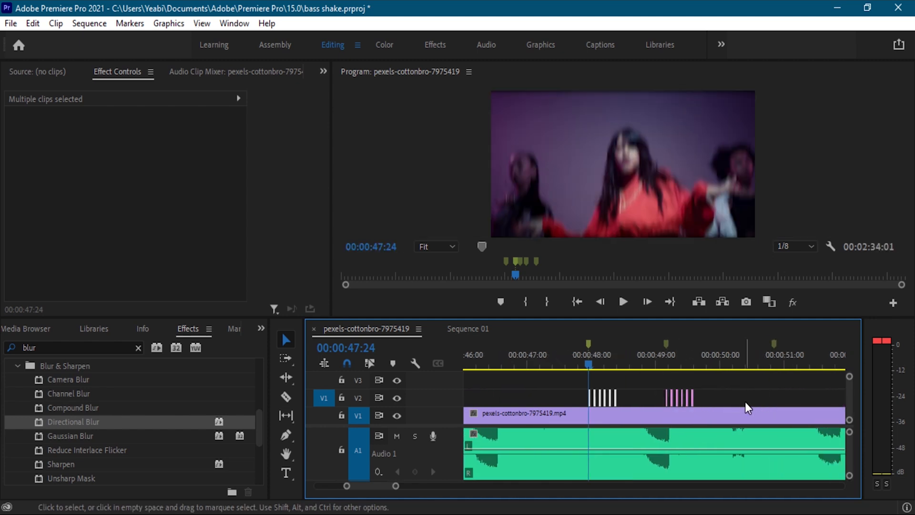
pyautogui.moveTo(745, 402); pyautogui.dragTo(785, 402)
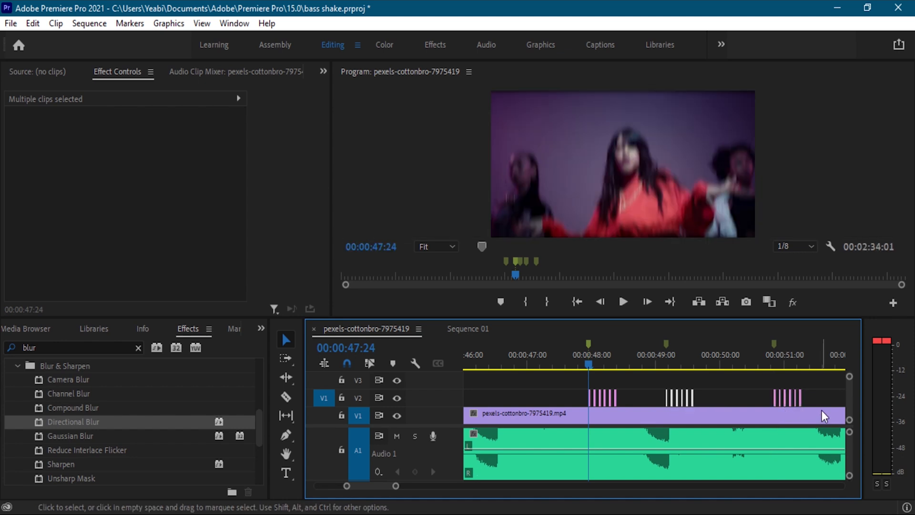
# Play the sequence from the 00:00:47:24 marker to preview the blur flicker and find the last bass-hit marker.
pyautogui.click(778, 404)
pyautogui.press('space')
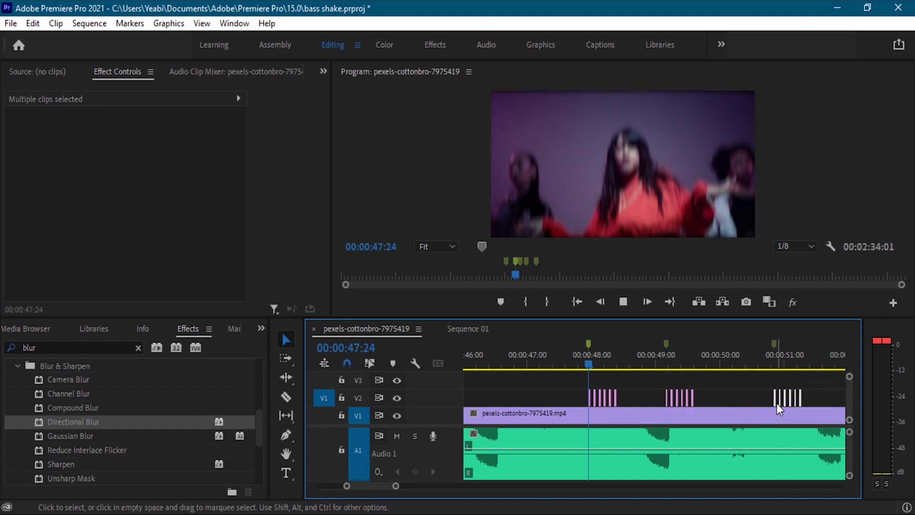
pyautogui.moveTo(777, 395); pyautogui.dragTo(854, 394)
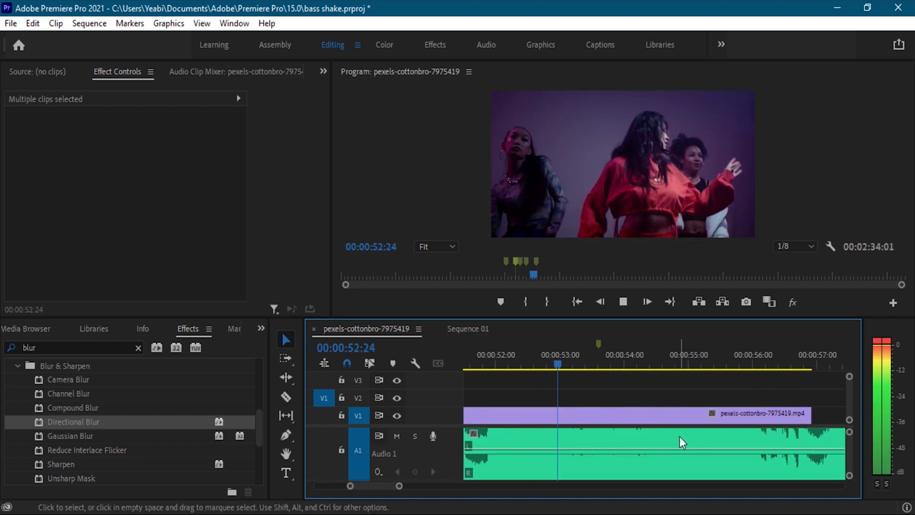
pyautogui.press('space')
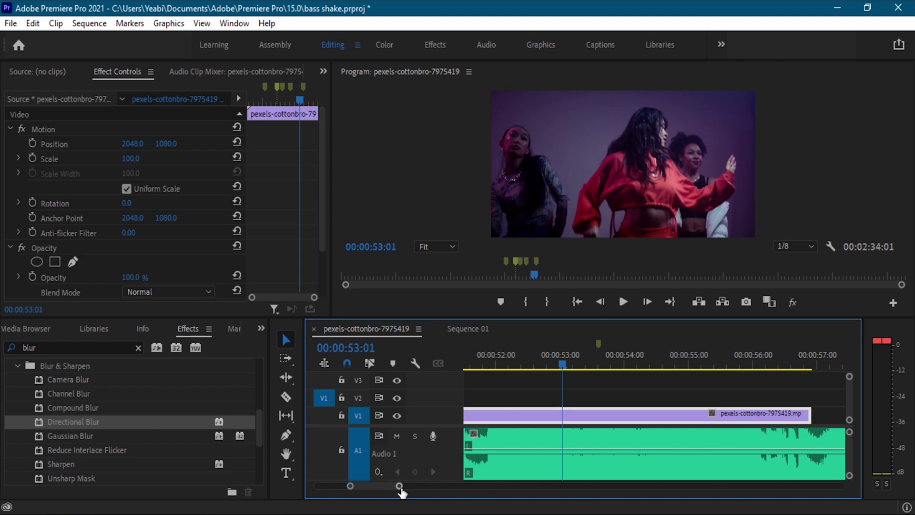
pyautogui.moveTo(400, 488); pyautogui.dragTo(415, 501)
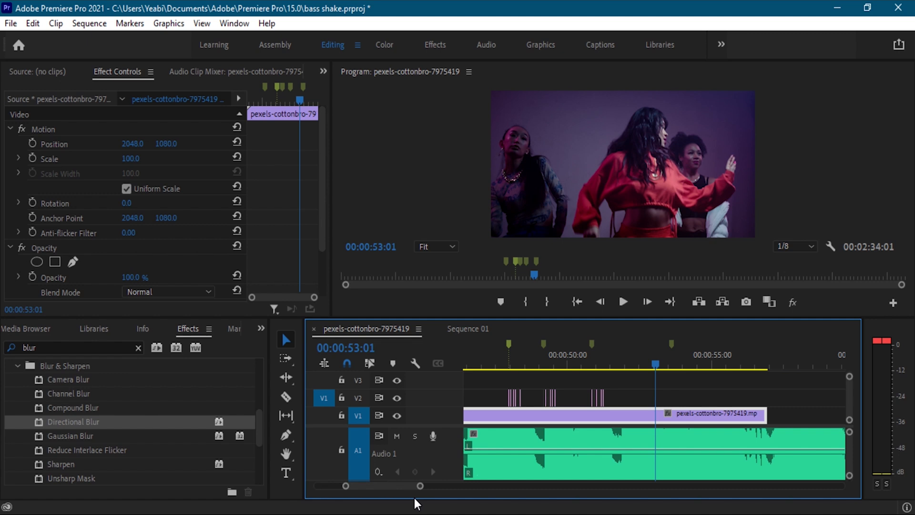
# Undo and redo the duplication of the pieces at the marker just before 00:00:51:00, and clear the clip selection.
pyautogui.hotkey('ctrl', 'z')
pyautogui.click(10, 24)
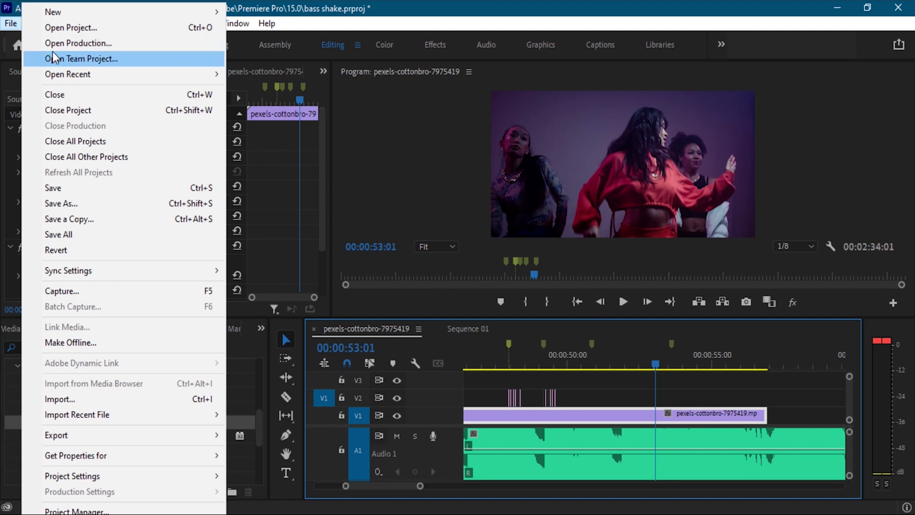
pyautogui.click(33, 24)
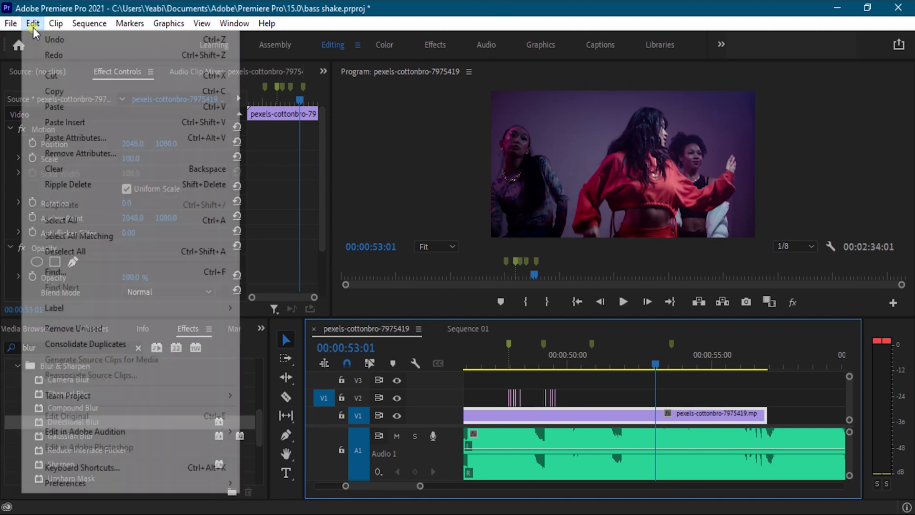
pyautogui.click(52, 55)
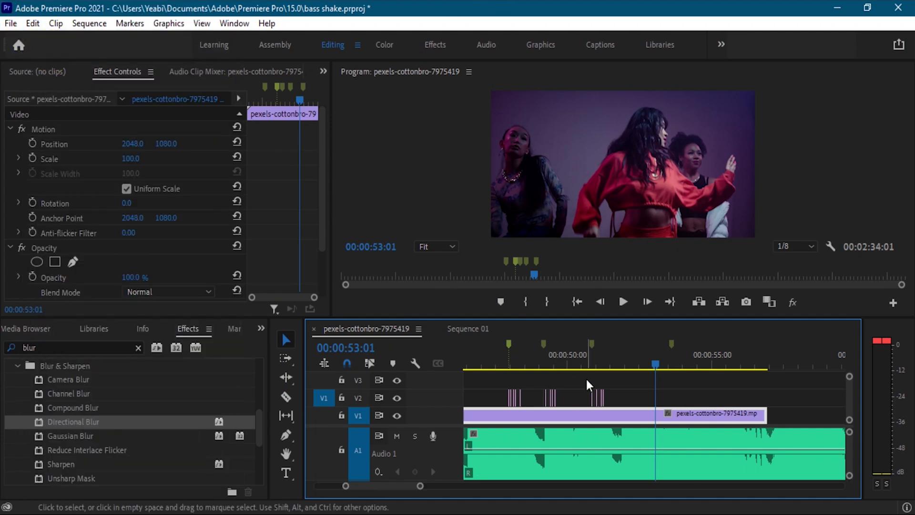
pyautogui.click(627, 399)
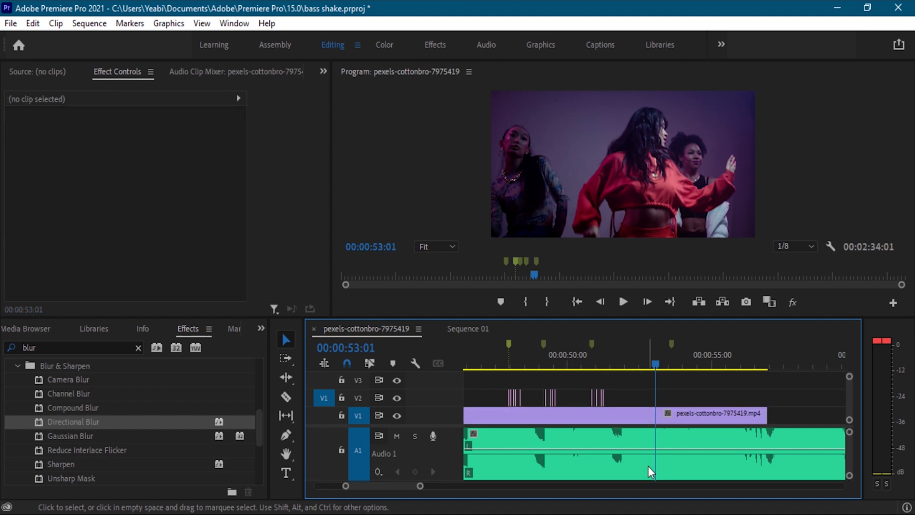
# Duplicate the six one-frame pieces from the marker just before 00:00:51:00 to the last marker, between 00:00:53:00 and 00:00:54:00 on V2.
pyautogui.moveTo(420, 486); pyautogui.dragTo(399, 489)
pyautogui.moveTo(585, 388); pyautogui.dragTo(551, 401)
pyautogui.moveTo(628, 399); pyautogui.dragTo(525, 398)
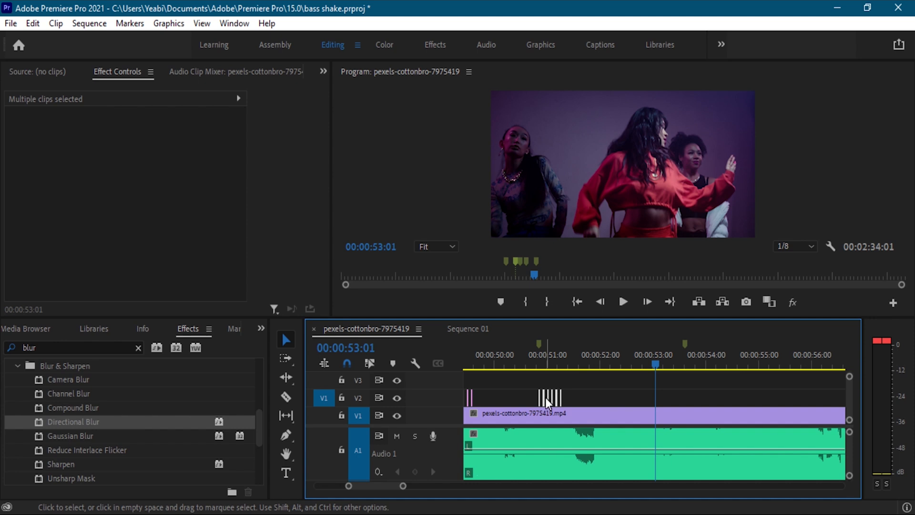
pyautogui.moveTo(546, 398); pyautogui.dragTo(574, 398)
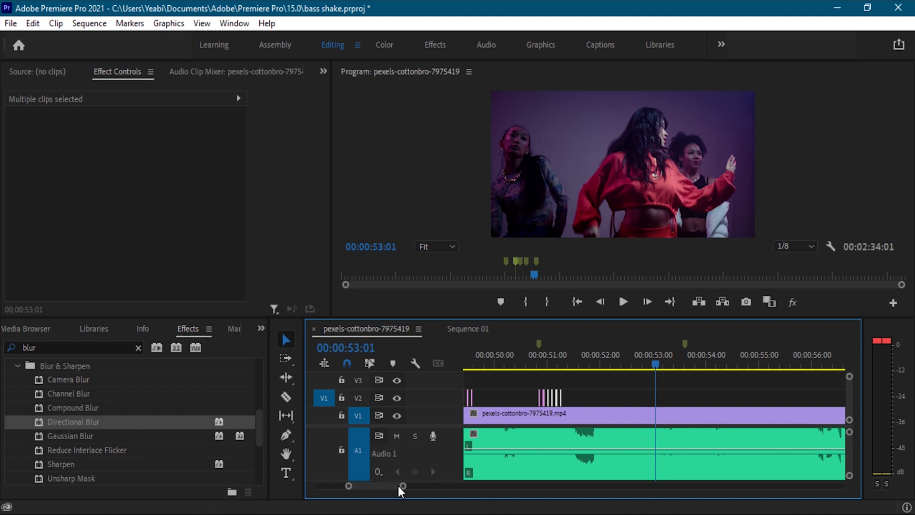
pyautogui.moveTo(398, 485); pyautogui.dragTo(396, 486)
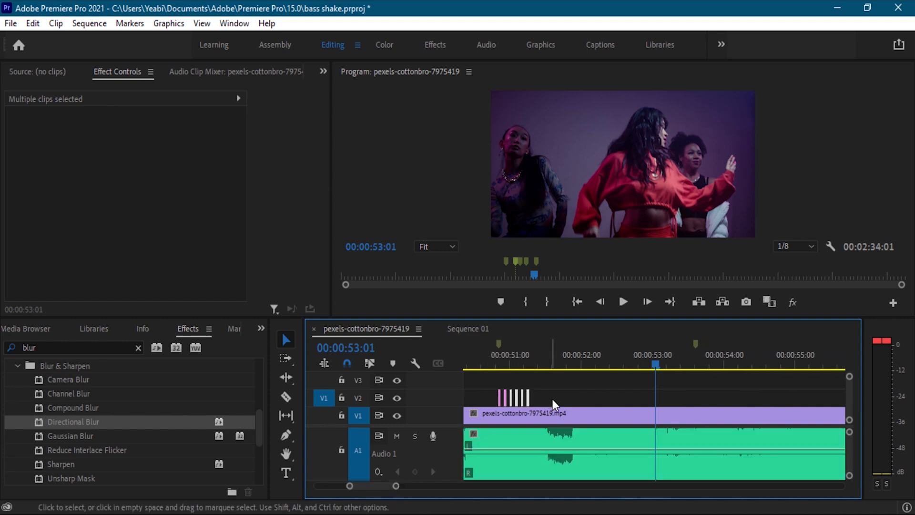
pyautogui.moveTo(553, 398); pyautogui.dragTo(469, 399)
pyautogui.moveTo(568, 399); pyautogui.dragTo(702, 405)
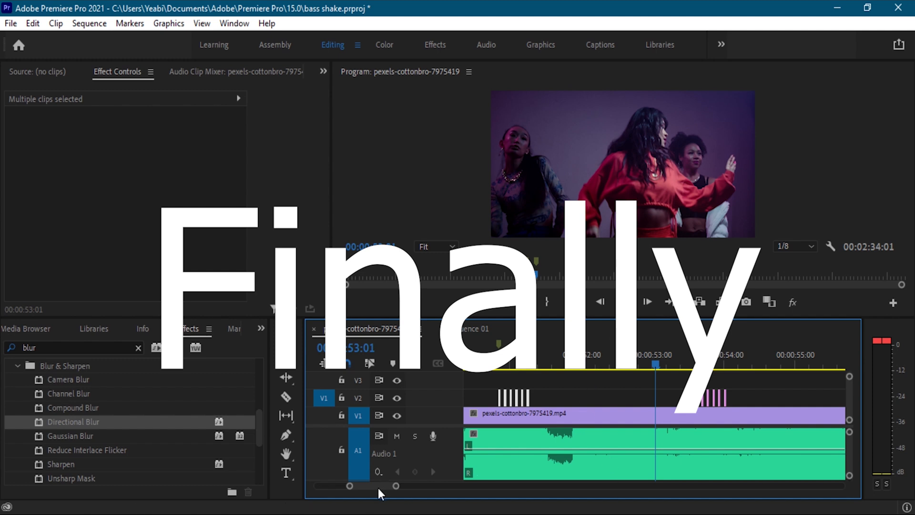
pyautogui.moveTo(398, 486); pyautogui.dragTo(562, 501)
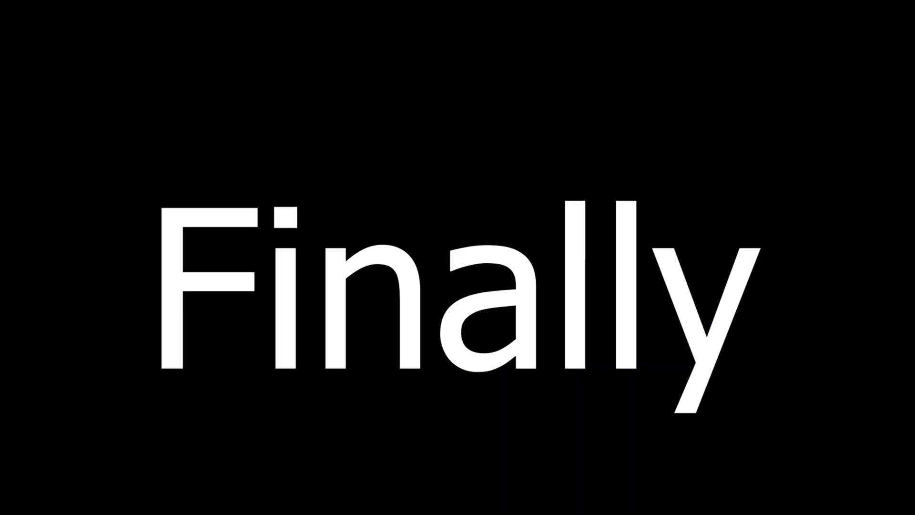